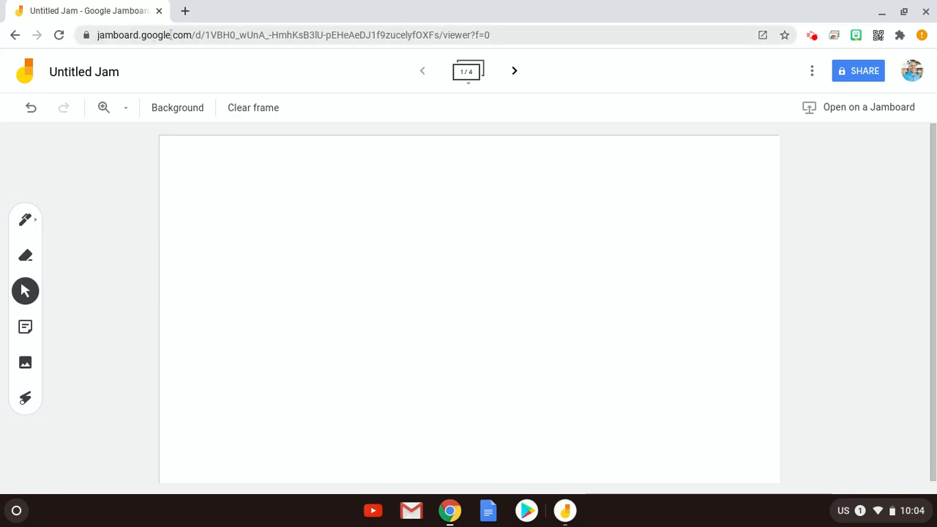
# - Switch to the Jamboard Android app to view the open jam, and return to the Chrome browser version
pyautogui.click(565, 512)
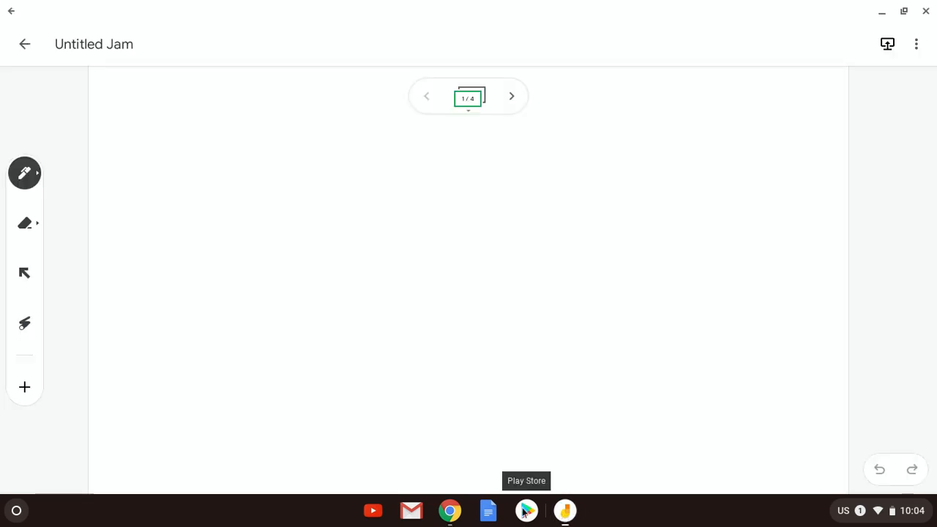
pyautogui.click(450, 511)
pyautogui.click(480, 469)
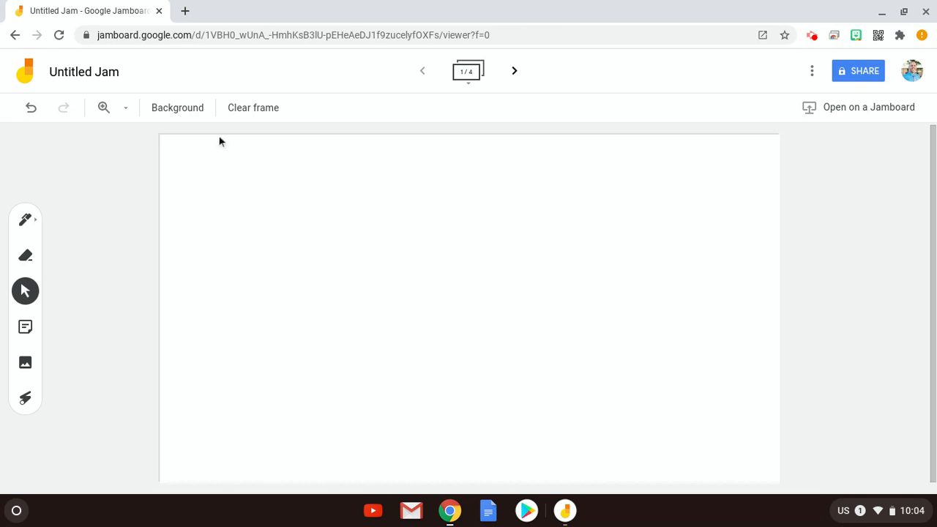
# - Draw a looping freehand line across the upper part of the frame with the black pen
pyautogui.click(28, 221)
pyautogui.click(28, 221)
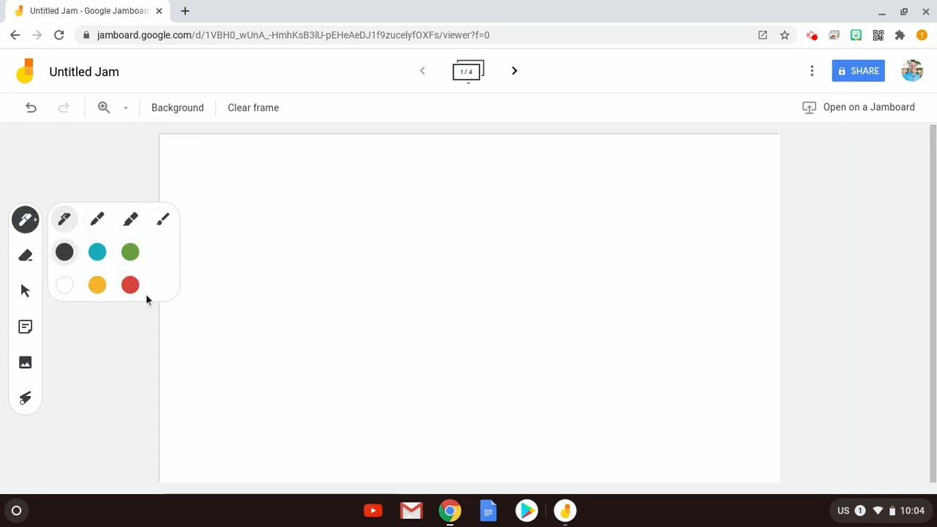
pyautogui.click(318, 210)
pyautogui.moveTo(311, 205)
pyautogui.mouseDown()
pyautogui.moveTo(347, 272)
pyautogui.moveTo(448, 211)
pyautogui.moveTo(566, 227)
pyautogui.moveTo(532, 210)
pyautogui.moveTo(538, 234)
pyautogui.moveTo(616, 194)
pyautogui.mouseUp()
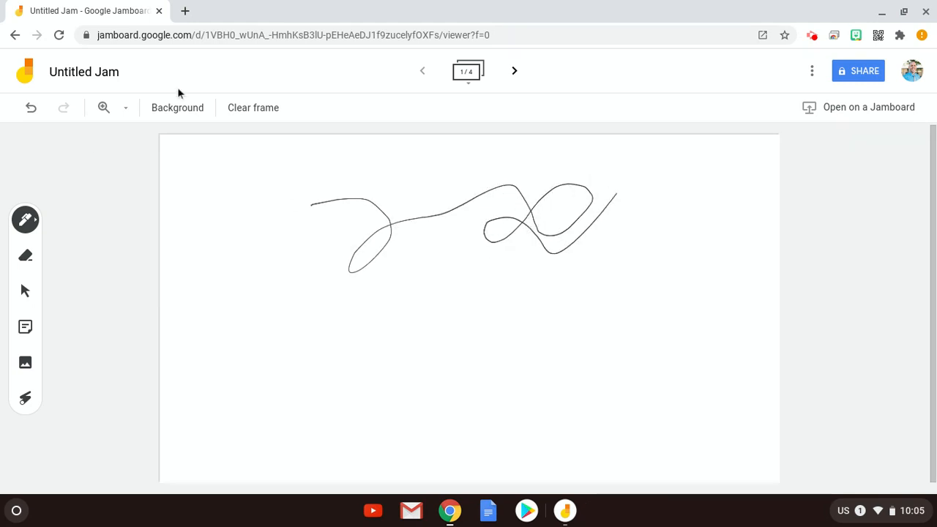
# - Try the dotted, lined and grey grid backgrounds on the frame, one after another
pyautogui.click(181, 113)
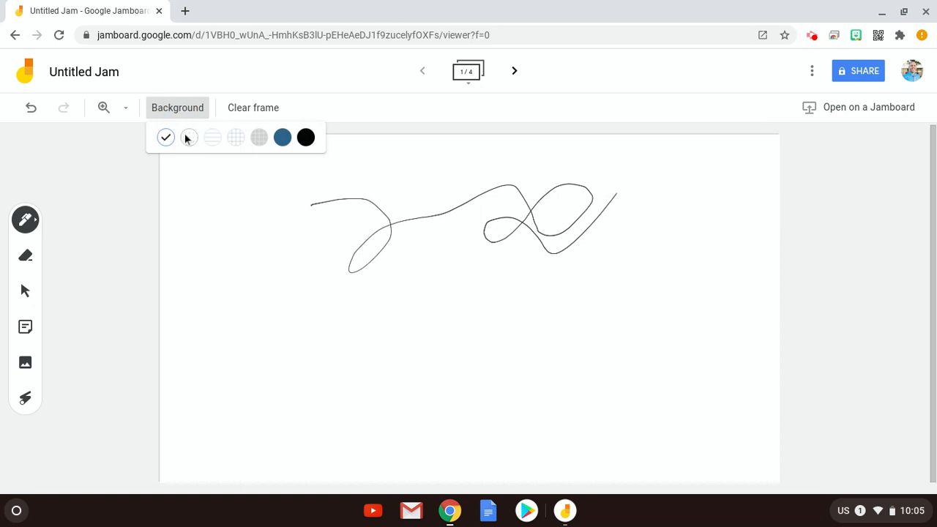
pyautogui.click(189, 136)
pyautogui.click(192, 111)
pyautogui.click(212, 139)
pyautogui.click(182, 109)
pyautogui.click(258, 139)
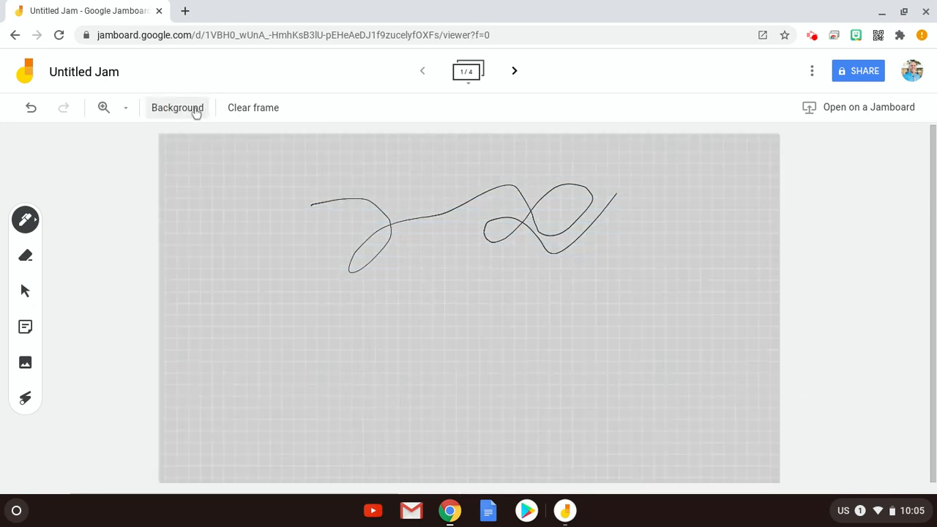
# - Try the white graph-paper, blue and black backgrounds on the frame, one after another
pyautogui.click(202, 109)
pyautogui.click(232, 142)
pyautogui.click(179, 109)
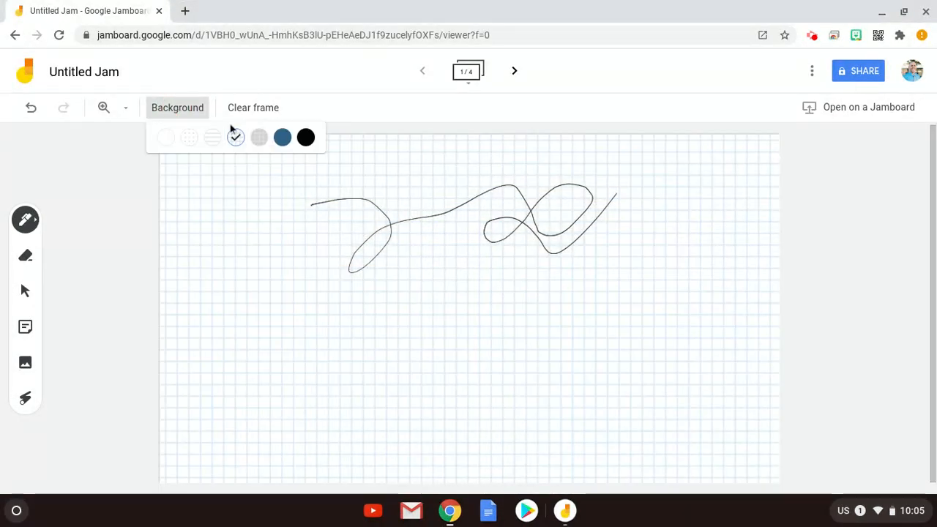
pyautogui.click(284, 139)
pyautogui.click(190, 110)
pyautogui.click(306, 136)
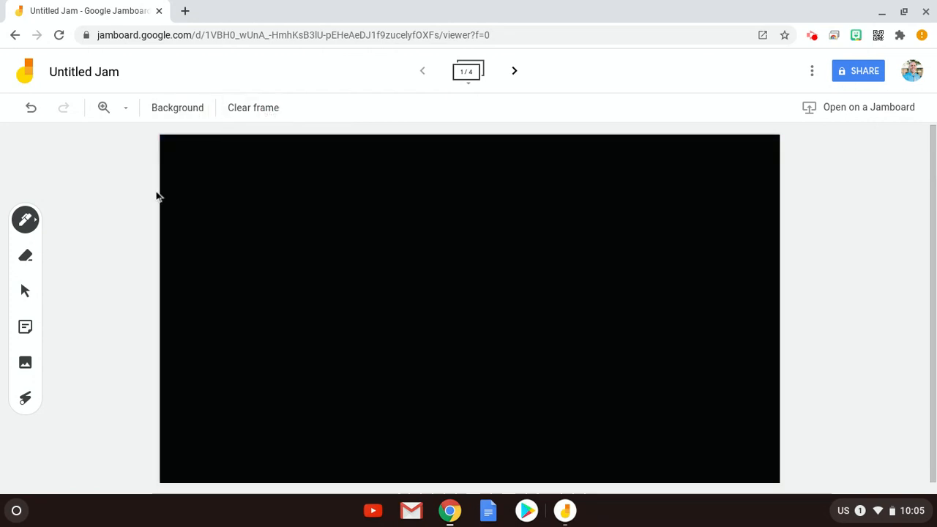
# - Clear everything drawn on the frame and set its background to plain white
pyautogui.click(26, 257)
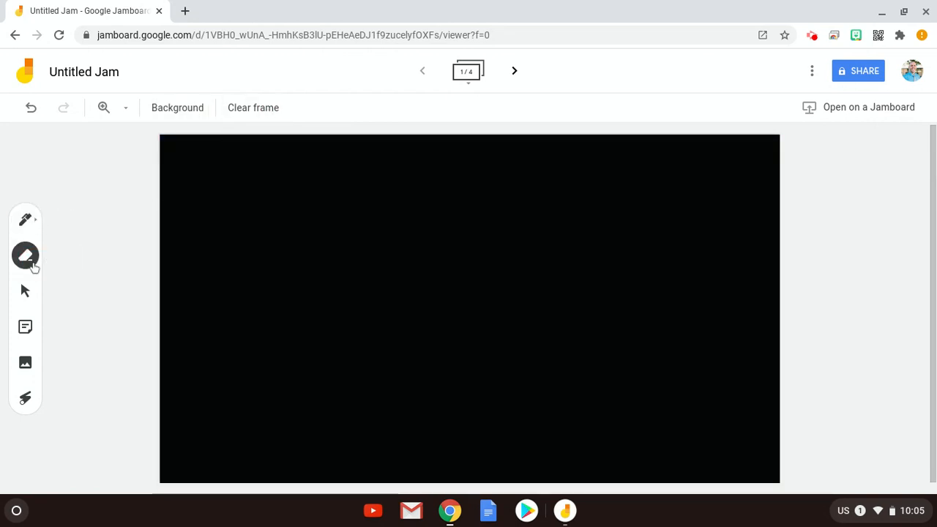
pyautogui.click(236, 107)
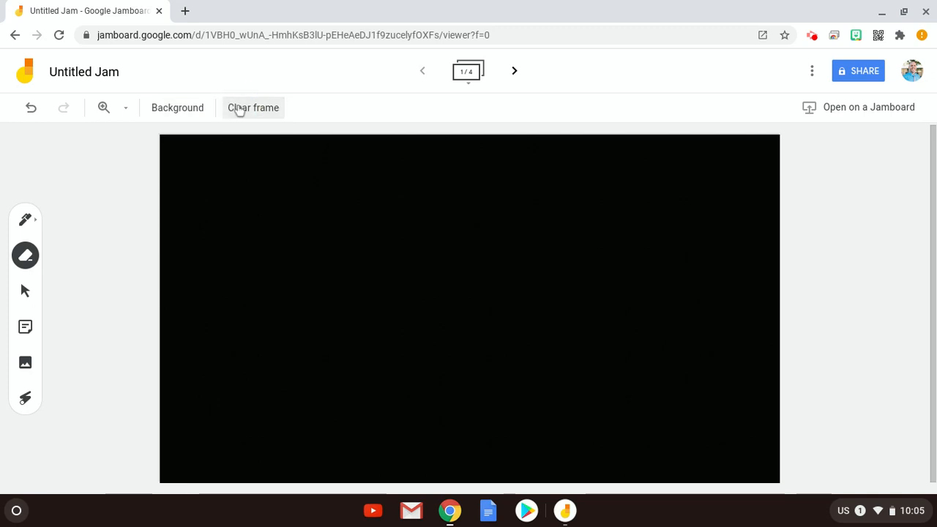
pyautogui.click(193, 109)
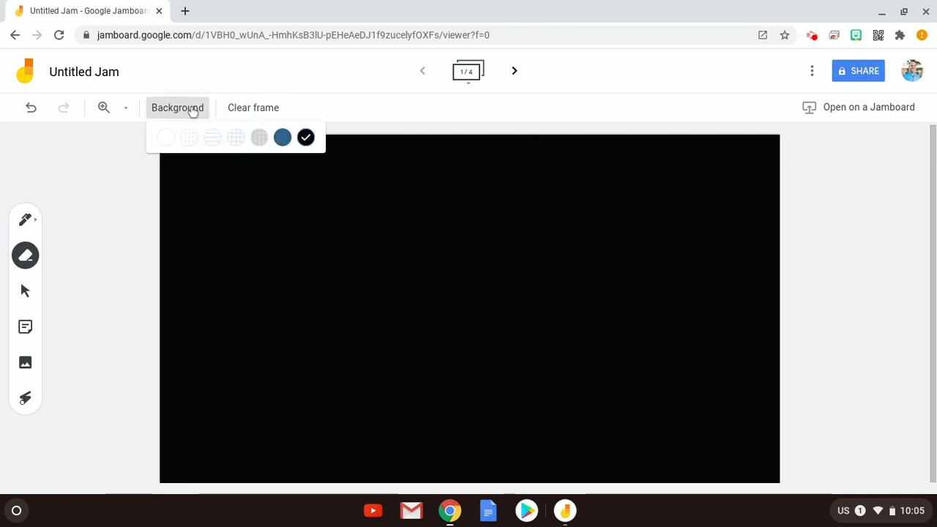
pyautogui.click(167, 137)
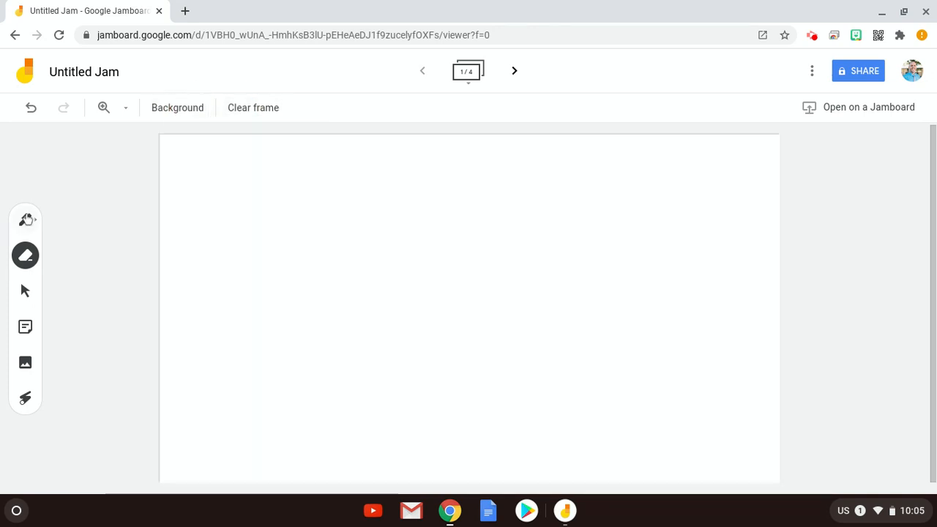
# - Draw a short pen stroke in the frame's upper-left area, erase it, and return to the Select tool
pyautogui.click(26, 221)
pyautogui.moveTo(255, 222)
pyautogui.mouseDown()
pyautogui.moveTo(264, 251)
pyautogui.moveTo(234, 248)
pyautogui.mouseUp()
pyautogui.click(26, 258)
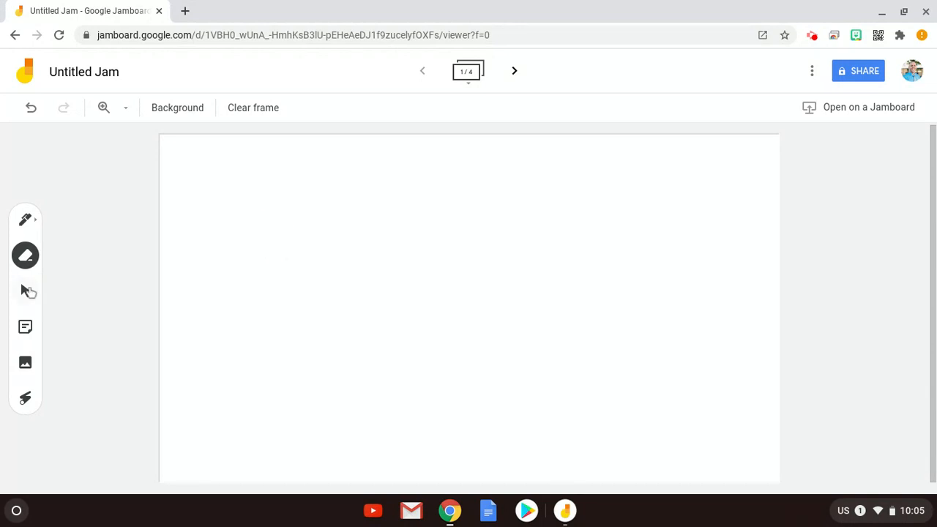
pyautogui.click(24, 292)
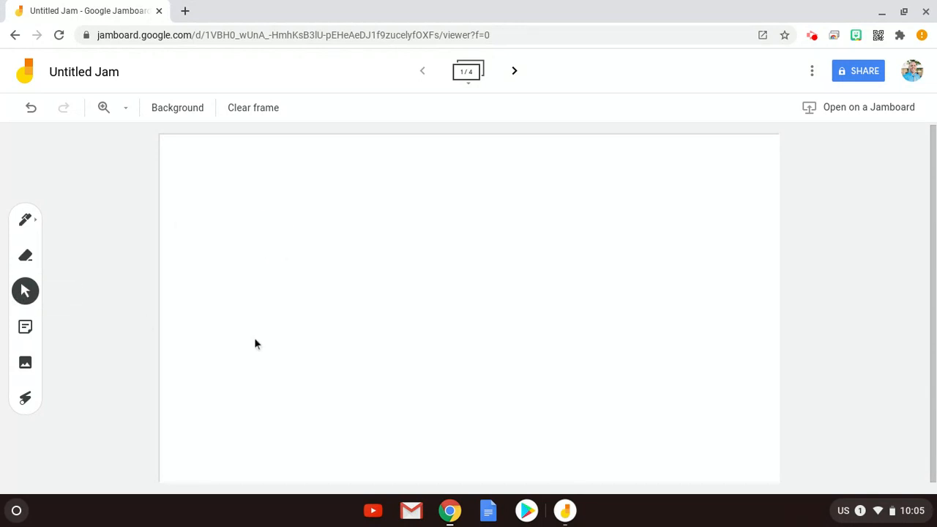
# - Add a yellow sticky note reading "This is my question" and dismiss the form for another note
pyautogui.click(26, 327)
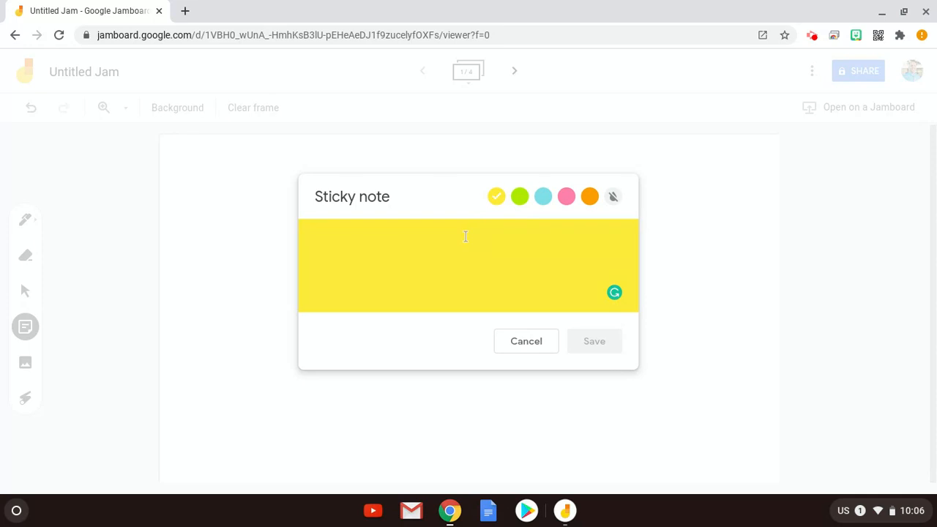
pyautogui.write('This is')
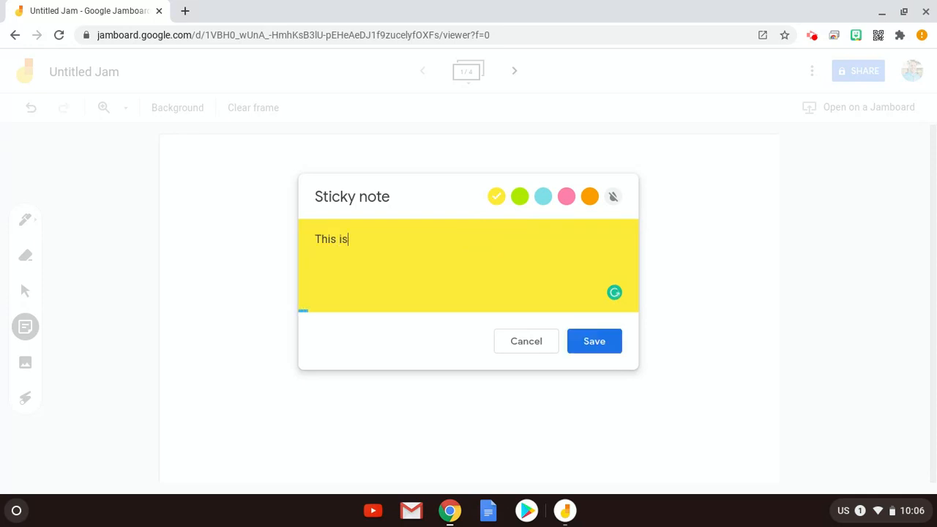
pyautogui.write(' my question')
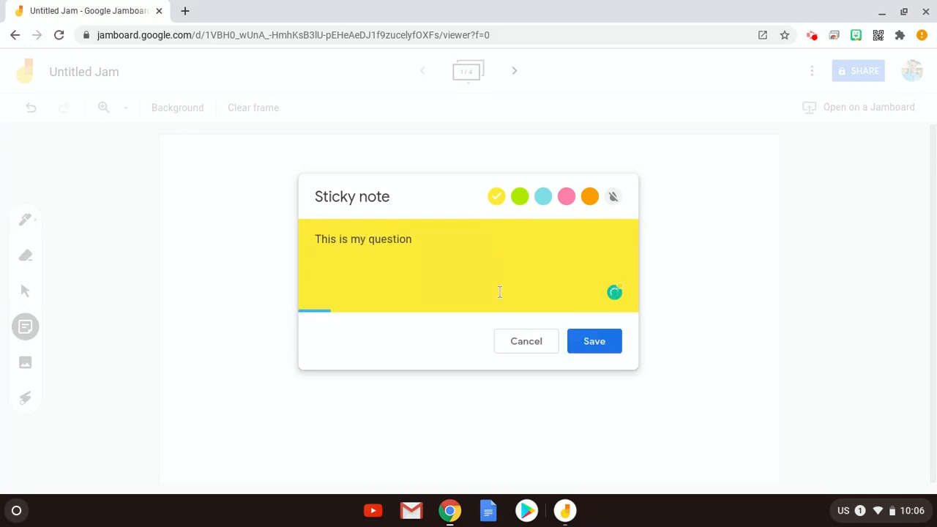
pyautogui.click(595, 341)
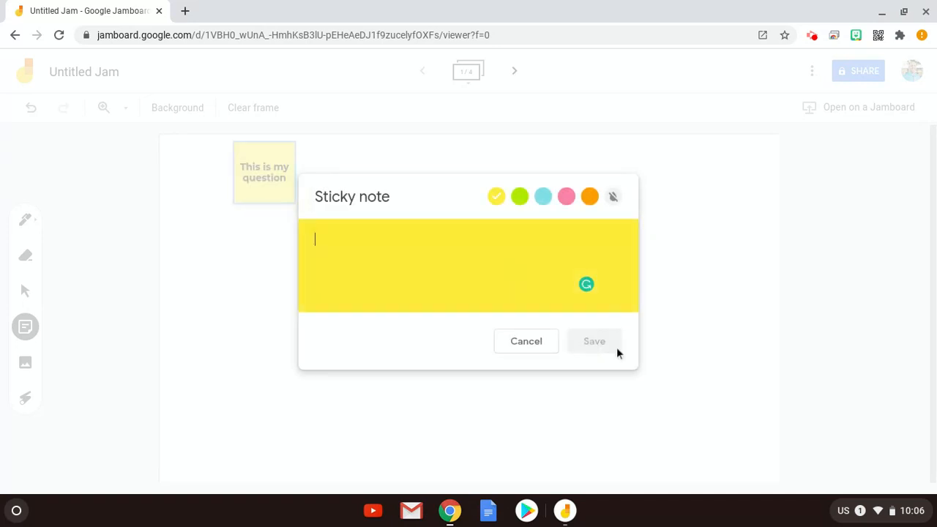
pyautogui.click(534, 342)
# - Move the sticky note toward the middle of the frame, make it smaller and rotate it counterclockwise
pyautogui.moveTo(265, 154); pyautogui.dragTo(398, 266)
pyautogui.moveTo(419, 307); pyautogui.dragTo(402, 267)
pyautogui.moveTo(355, 244)
pyautogui.mouseDown()
pyautogui.moveTo(330, 278)
pyautogui.moveTo(347, 254)
pyautogui.mouseUp()
# - Delete the tilted sticky note and undo the deletion
pyautogui.click(388, 245)
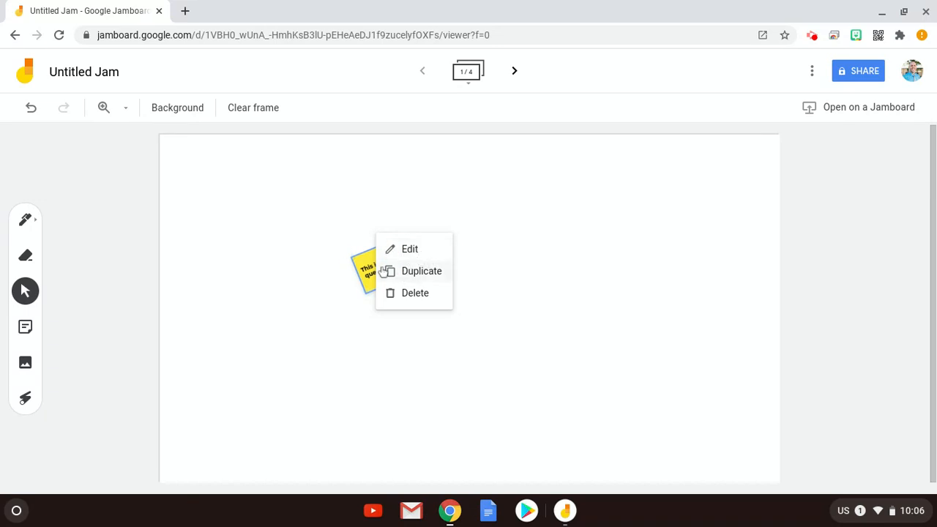
pyautogui.click(403, 288)
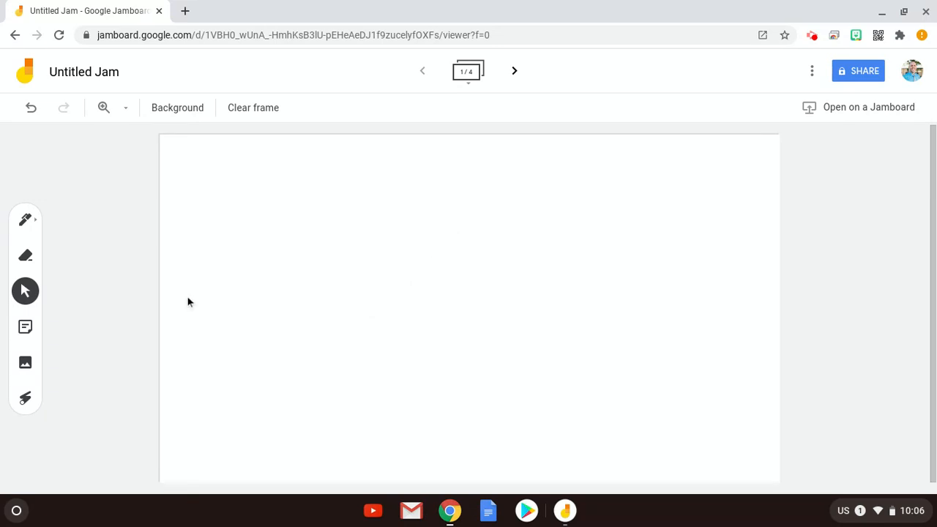
pyautogui.click(31, 108)
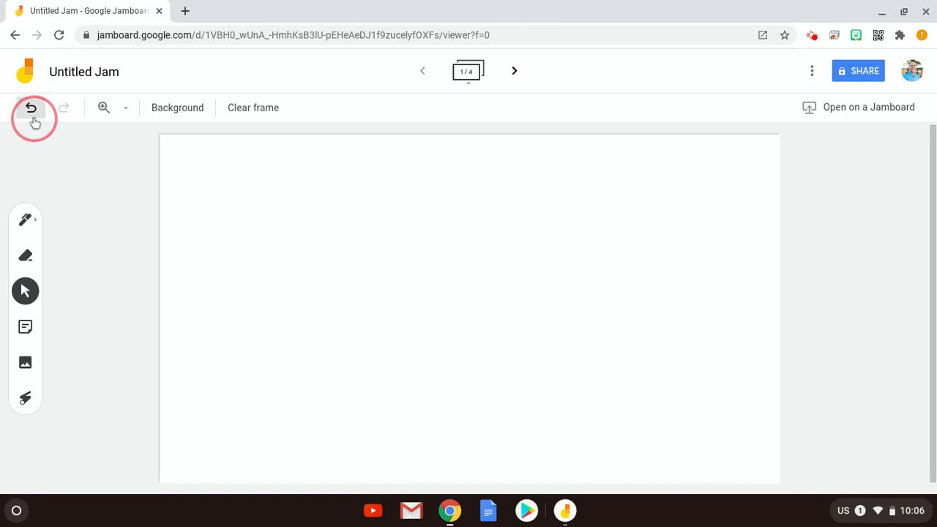
# - Move the restored sticky note to the centre of the frame and delete it
pyautogui.click(376, 268)
pyautogui.moveTo(376, 268); pyautogui.dragTo(462, 283)
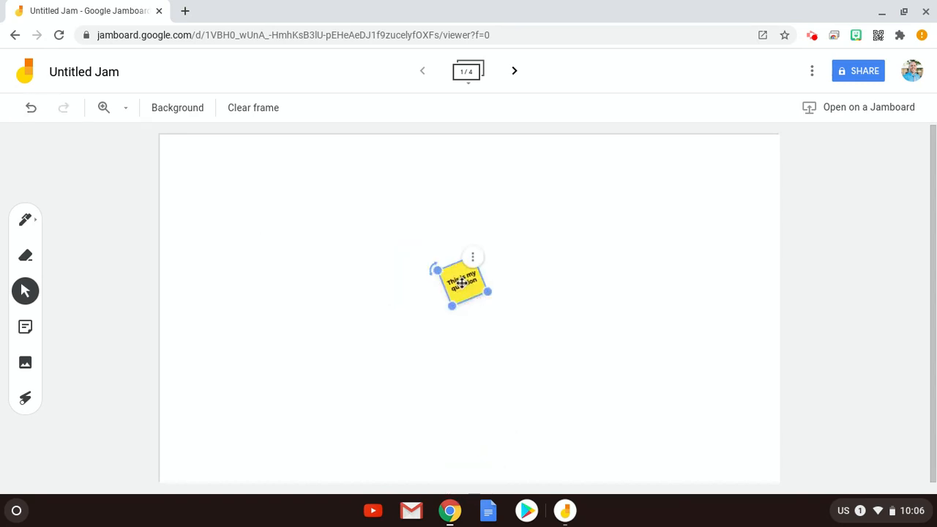
pyautogui.rightClick(462, 283)
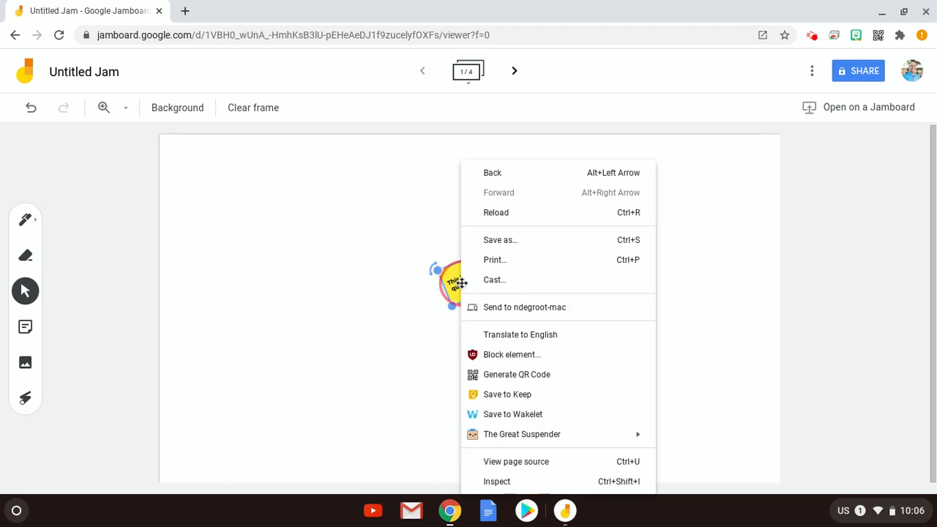
pyautogui.press('Escape')
pyautogui.press('Delete')
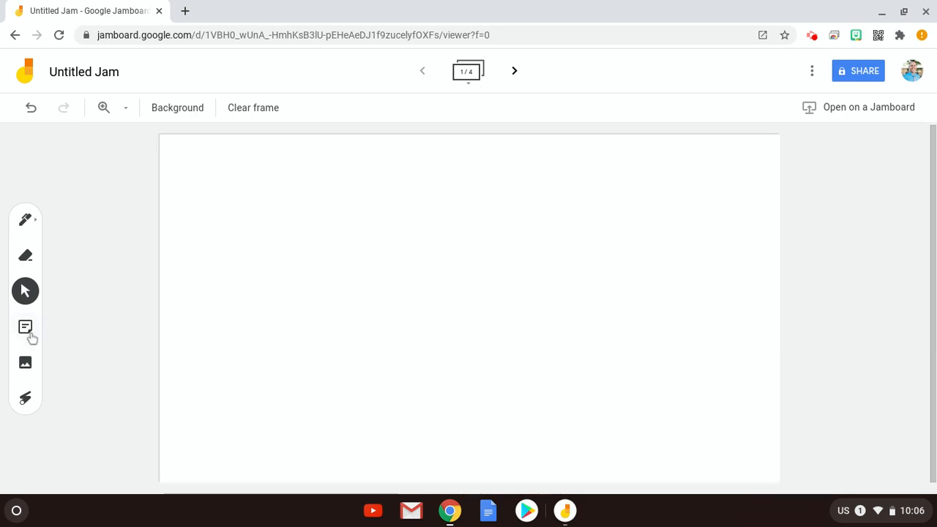
# - Look over the available sources for inserting an image, and close the file picker without choosing one
pyautogui.click(28, 365)
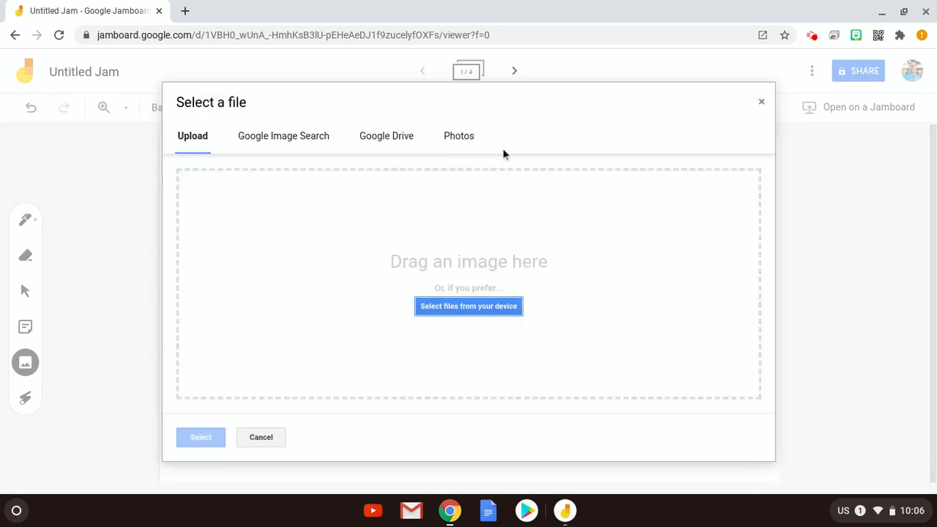
pyautogui.click(761, 102)
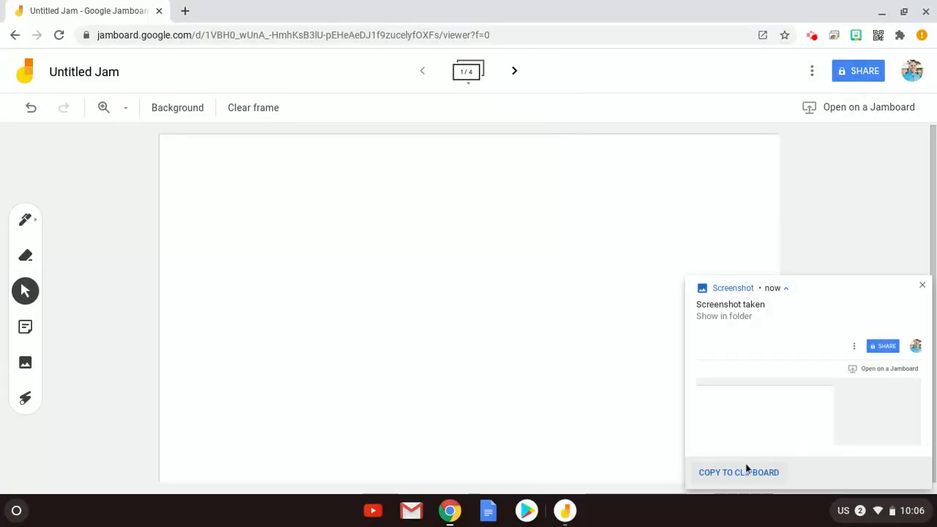
# - Copy the newly taken screenshot to the clipboard, paste it onto the frame, and delete the pasted image
pyautogui.click(739, 469)
pyautogui.click(453, 298)
pyautogui.hotkey('ctrl', 'v')
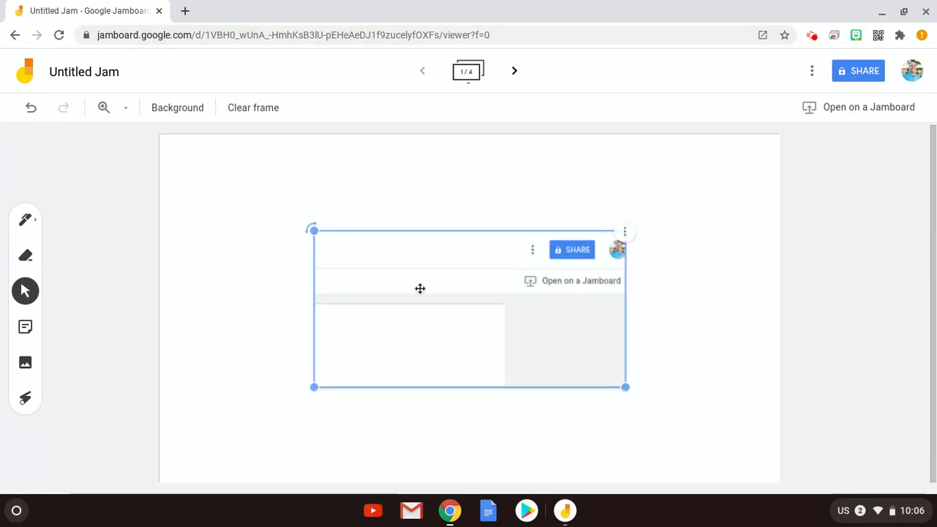
pyautogui.press('Delete')
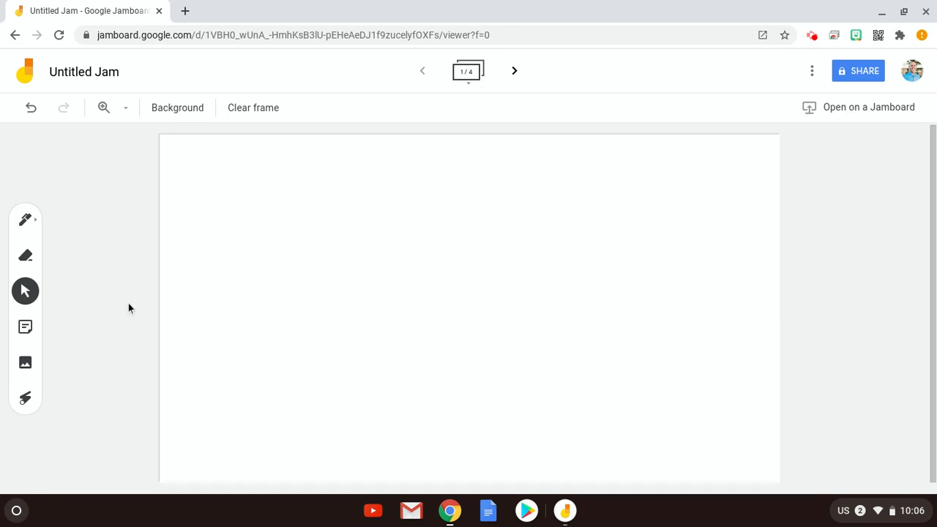
# - Trace two temporary strokes across the blank frame with the Laser tool
pyautogui.click(25, 398)
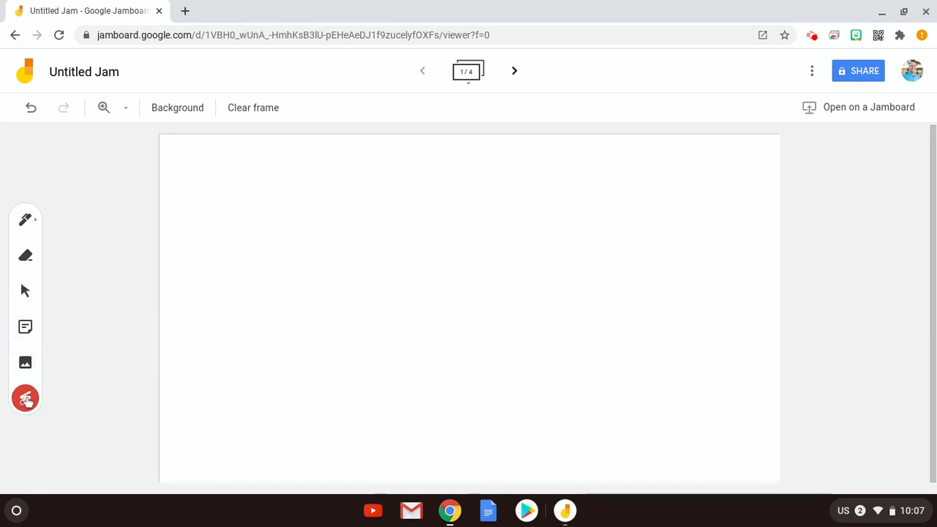
pyautogui.moveTo(332, 268)
pyautogui.mouseDown()
pyautogui.moveTo(387, 395)
pyautogui.moveTo(471, 227)
pyautogui.moveTo(476, 388)
pyautogui.mouseUp()
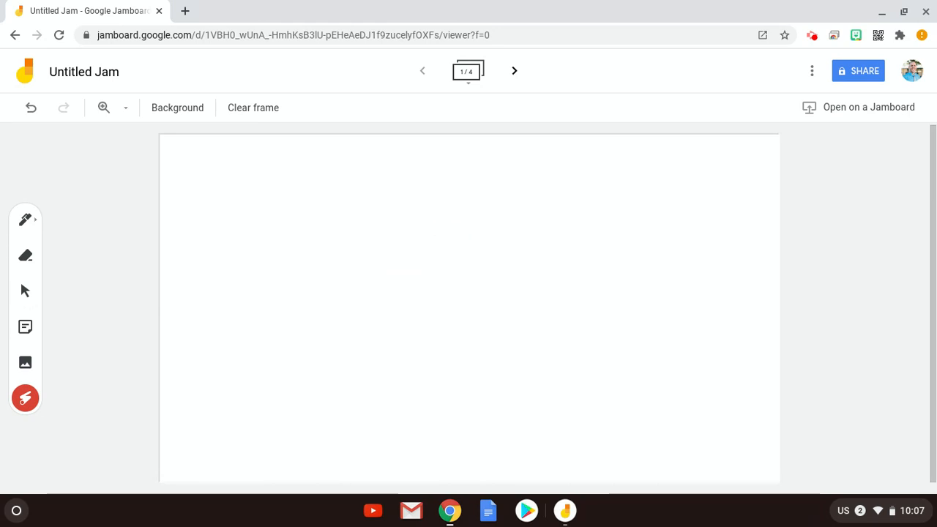
pyautogui.moveTo(300, 227)
pyautogui.mouseDown()
pyautogui.moveTo(281, 261)
pyautogui.moveTo(414, 201)
pyautogui.mouseUp()
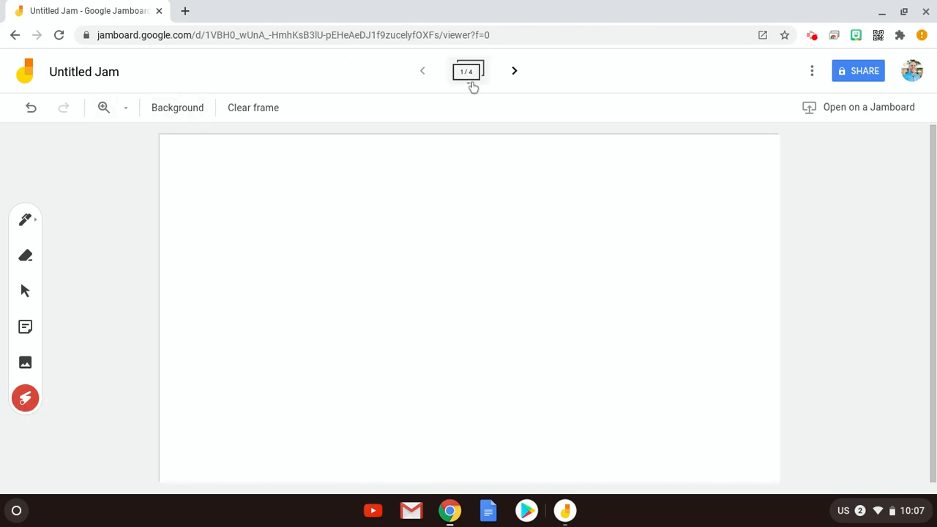
# - Switch to the Jamboard Android app and choose the shape recognition tool from the assistive drawing tools
pyautogui.click(564, 512)
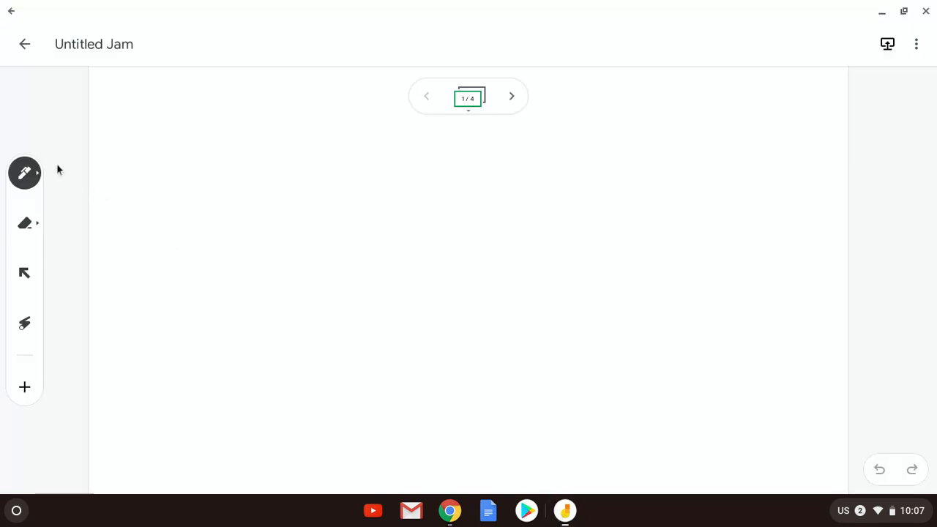
pyautogui.click(36, 179)
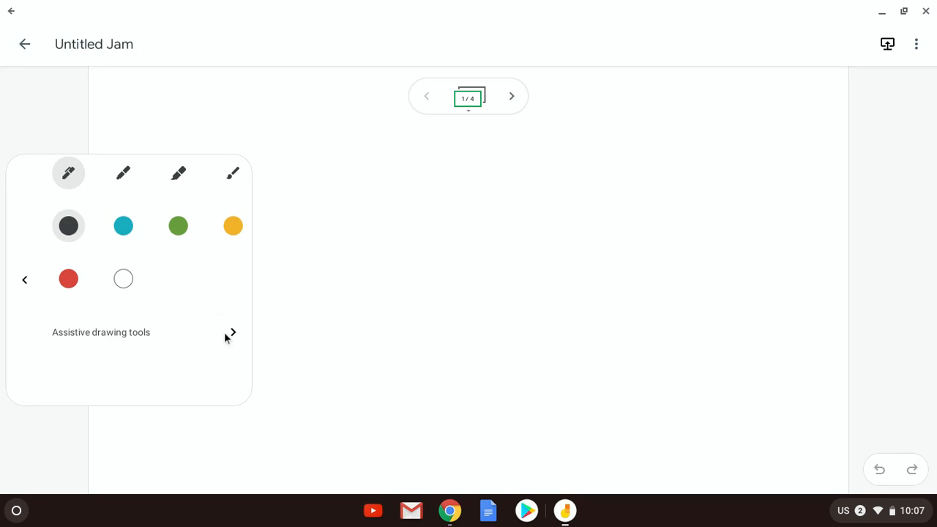
pyautogui.click(233, 334)
pyautogui.click(123, 365)
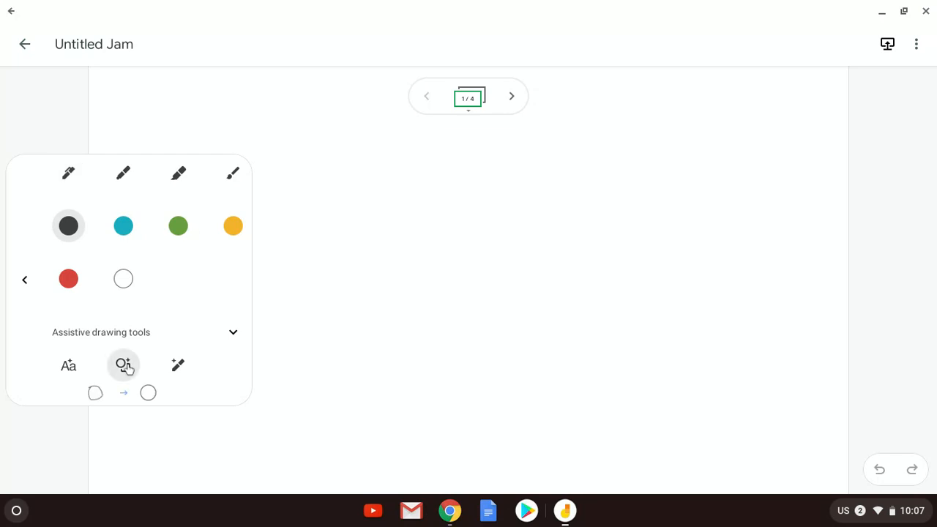
pyautogui.click(270, 411)
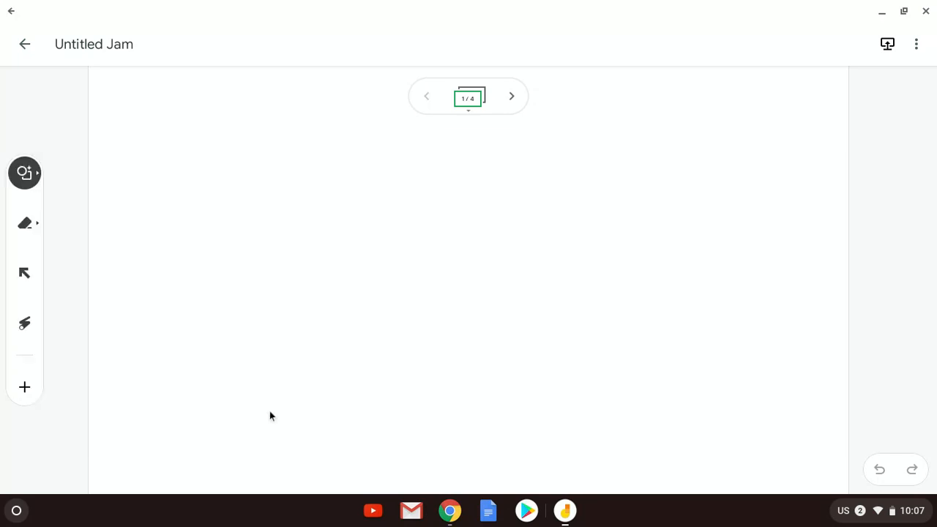
# - Draw a circle in the upper part of the blank frame with the shape recognition tool
pyautogui.moveTo(345, 167)
pyautogui.mouseDown()
pyautogui.moveTo(375, 199)
pyautogui.moveTo(323, 162)
pyautogui.mouseUp()
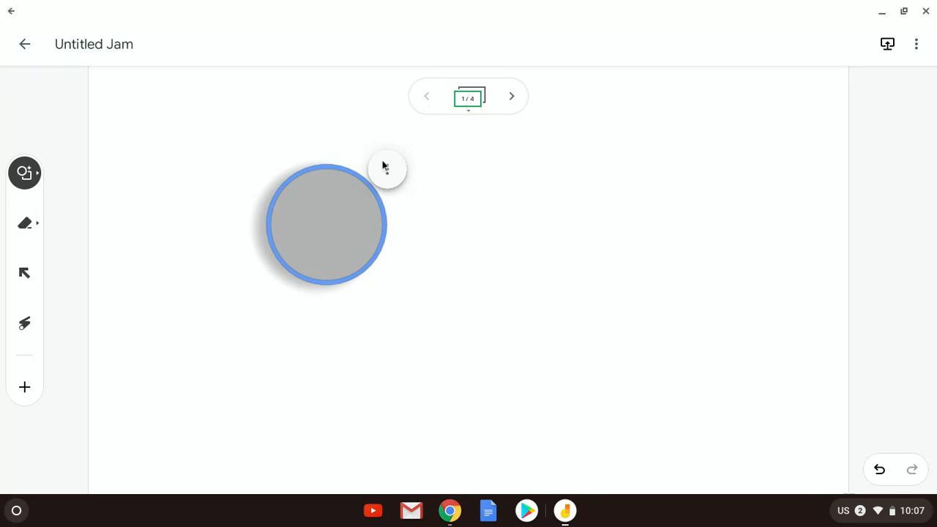
# - Doodle a cat face beside the circle with AutoDraw and replace it with the suggested whiskered cat head
pyautogui.click(36, 175)
pyautogui.click(182, 372)
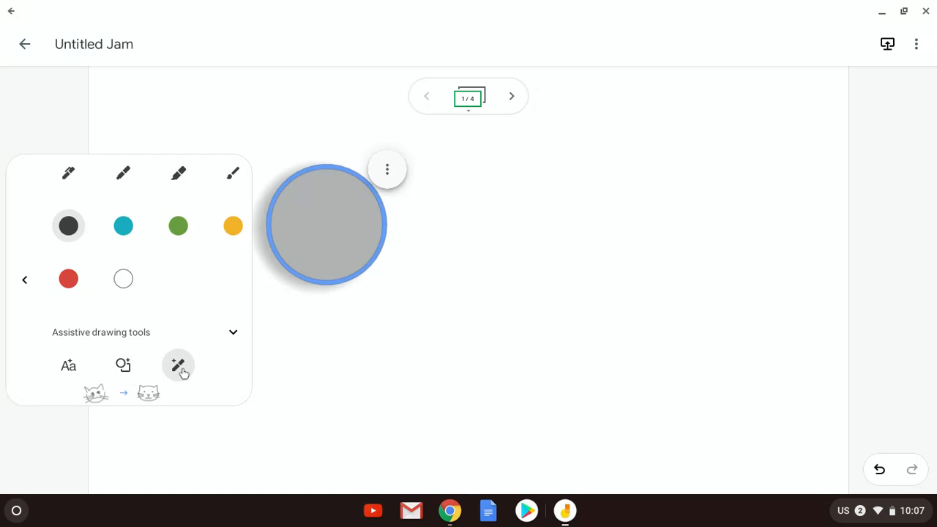
pyautogui.click(275, 342)
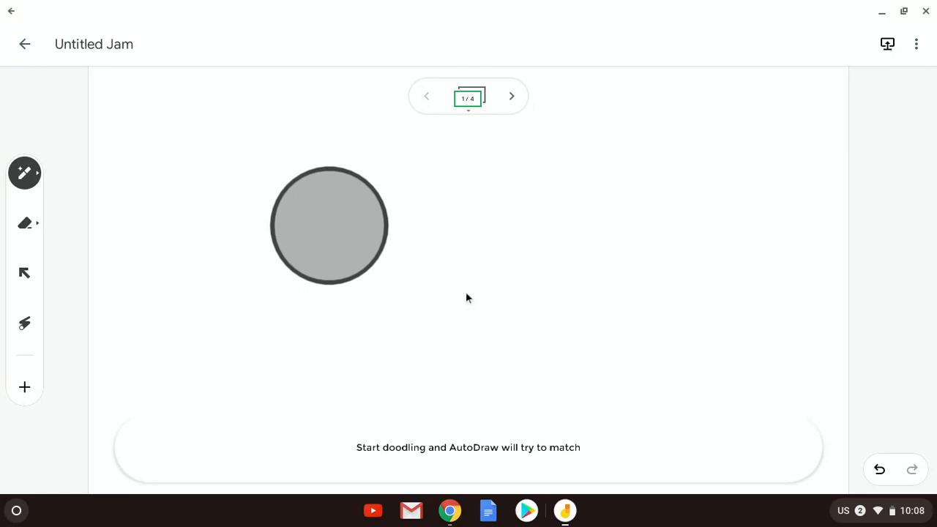
pyautogui.moveTo(627, 173)
pyautogui.mouseDown()
pyautogui.moveTo(559, 208)
pyautogui.moveTo(659, 213)
pyautogui.moveTo(631, 176)
pyautogui.mouseUp()
pyautogui.moveTo(563, 195)
pyautogui.mouseDown()
pyautogui.moveTo(653, 207)
pyautogui.moveTo(594, 207)
pyautogui.moveTo(631, 203)
pyautogui.mouseUp()
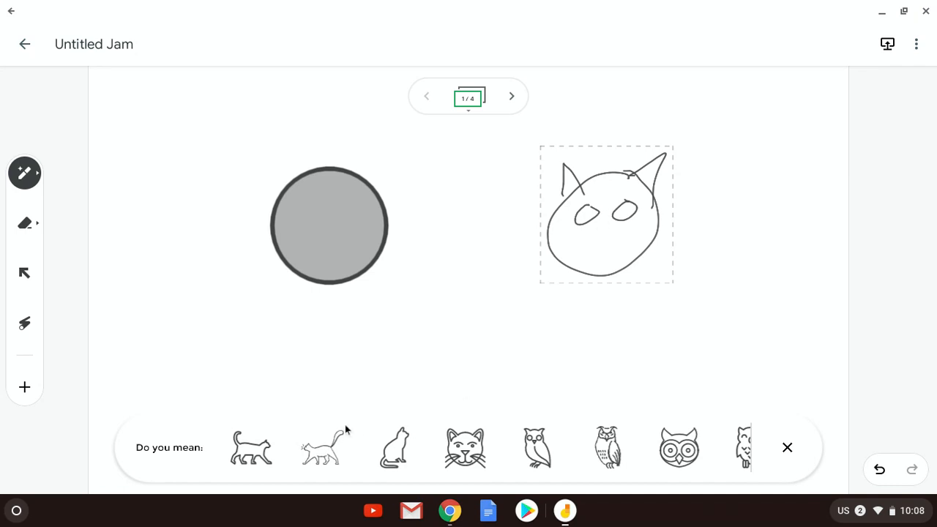
pyautogui.click(465, 447)
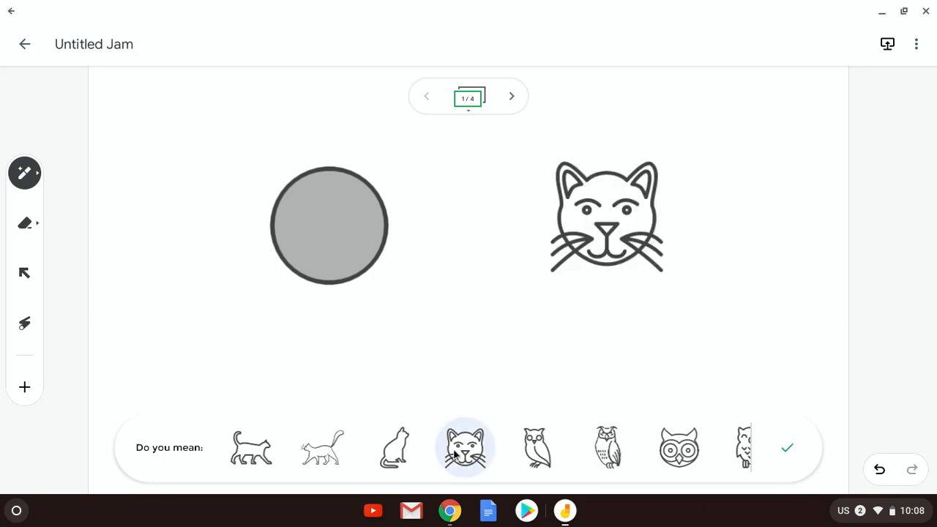
pyautogui.click(618, 301)
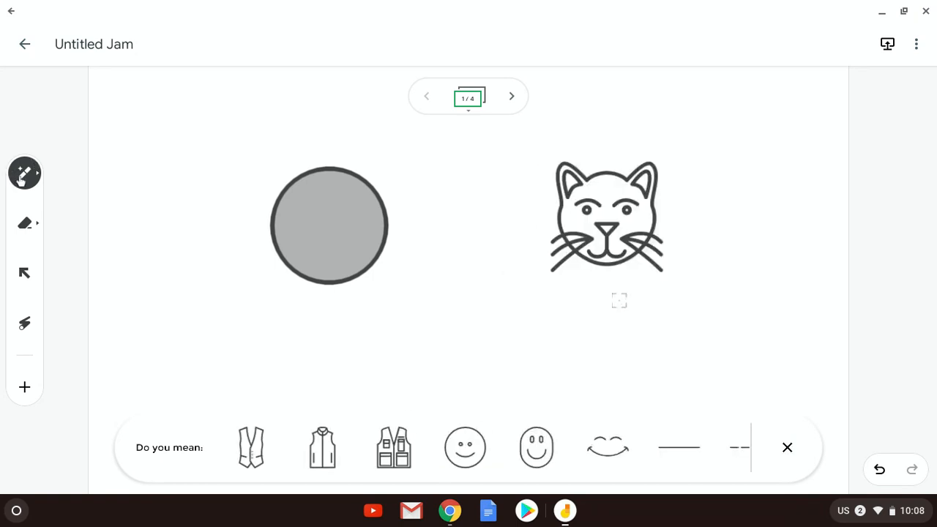
# - Move the cat head closer to the circle with the Select tool
pyautogui.click(21, 181)
pyautogui.click(29, 275)
pyautogui.click(29, 280)
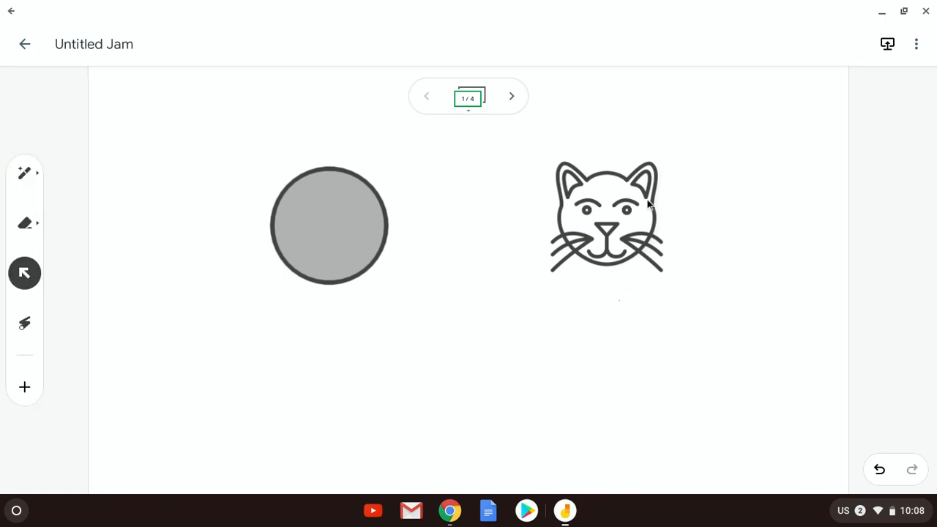
pyautogui.moveTo(603, 243); pyautogui.dragTo(535, 222)
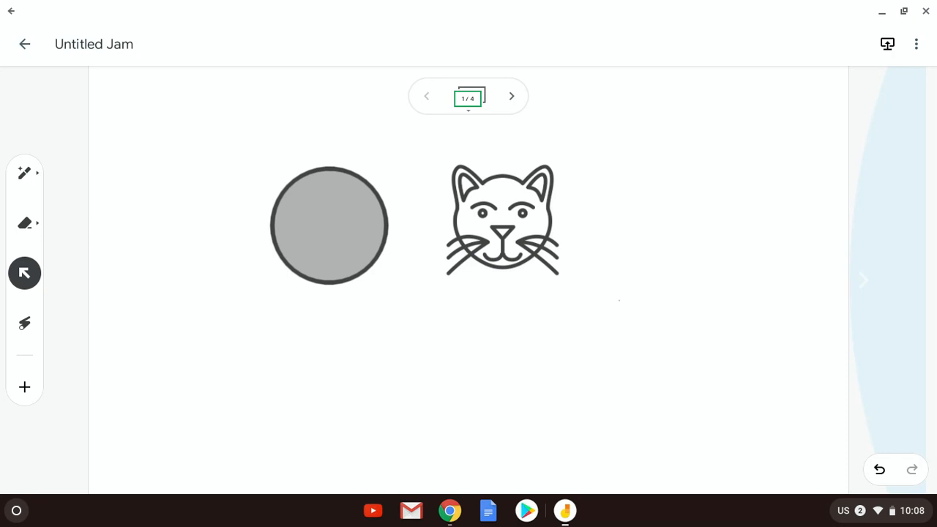
# - Look over the Eraser, Select and Laser tools by activating each one in turn
pyautogui.click(25, 224)
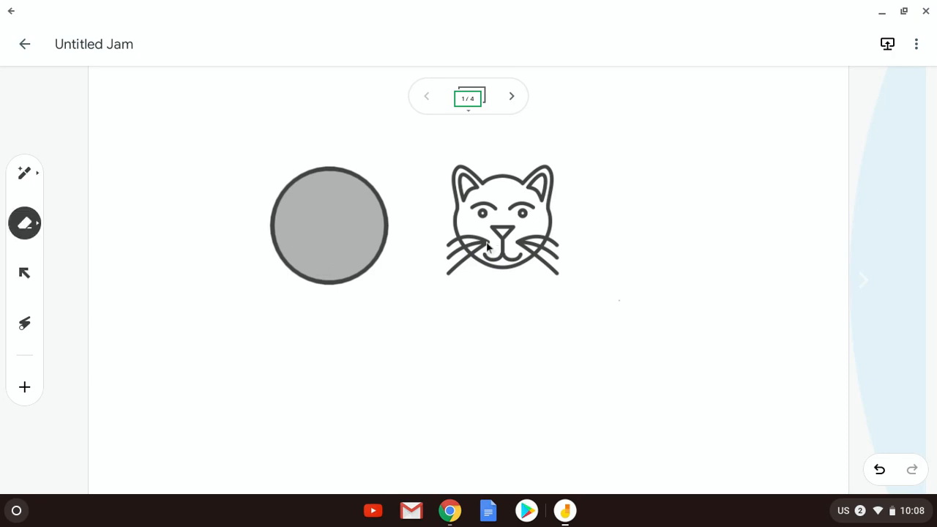
pyautogui.click(23, 286)
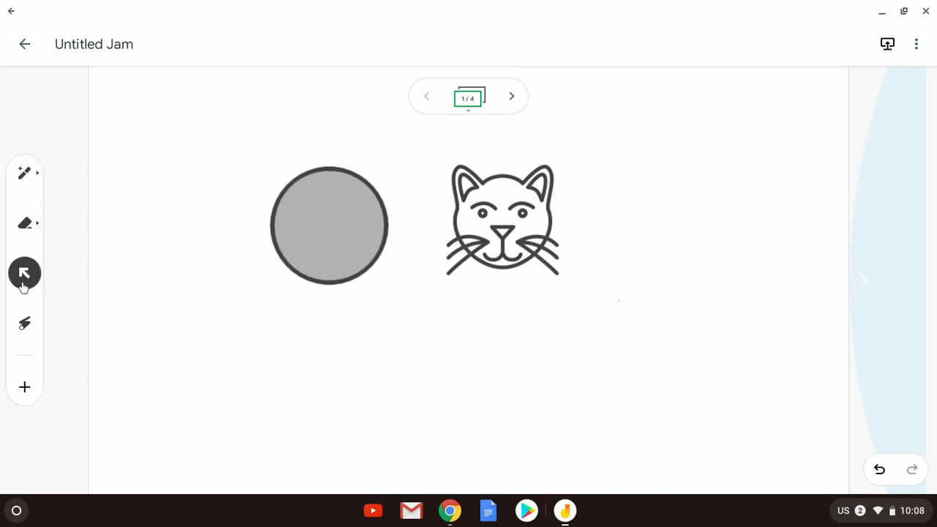
pyautogui.click(29, 340)
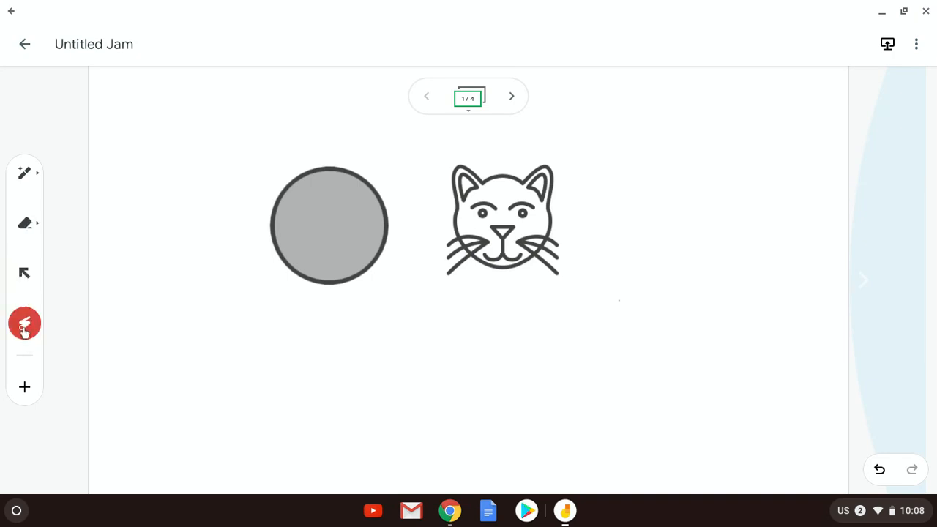
# - Choose to insert Drive content, open the Play Store just once, and start installing the Google Drive app
pyautogui.click(25, 390)
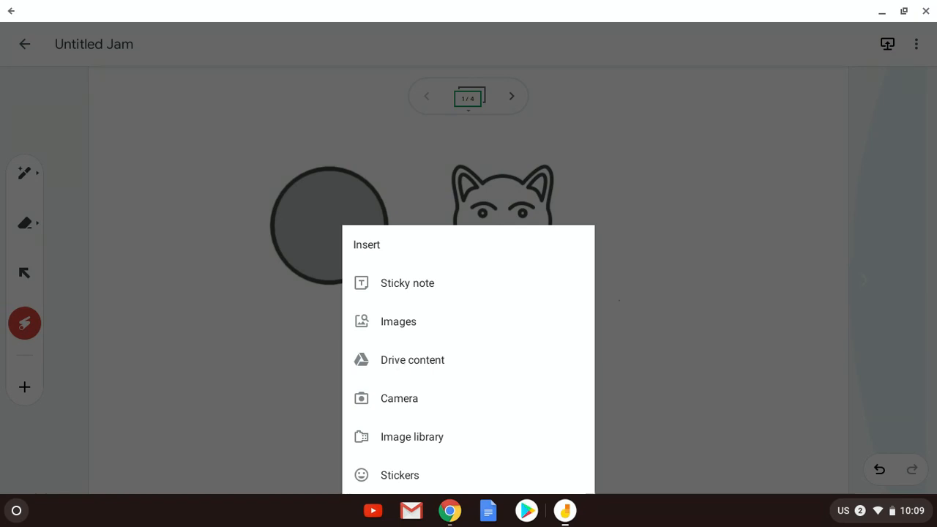
pyautogui.click(398, 361)
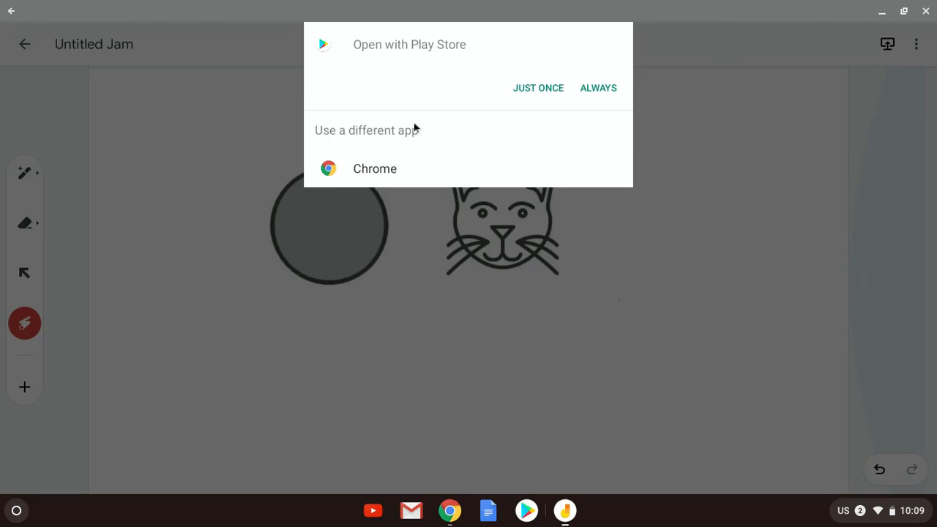
pyautogui.click(533, 89)
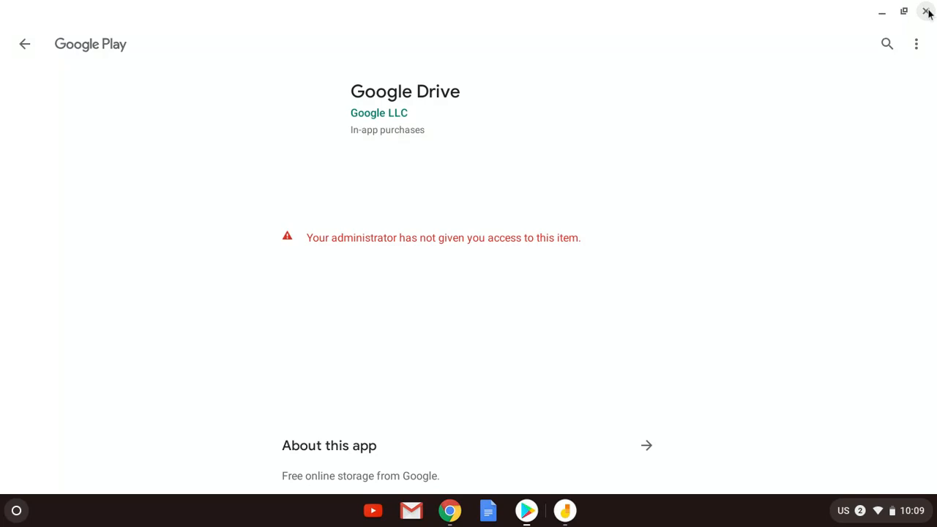
pyautogui.click(613, 110)
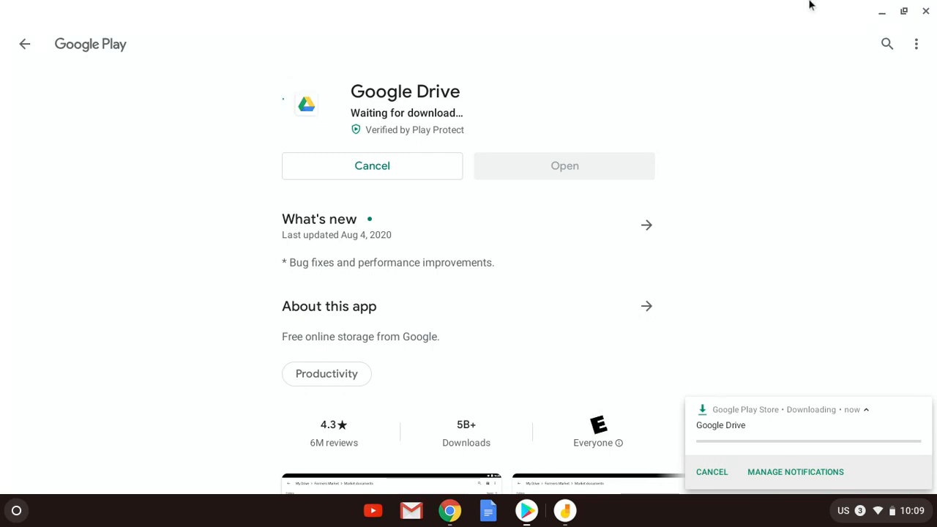
pyautogui.click(451, 510)
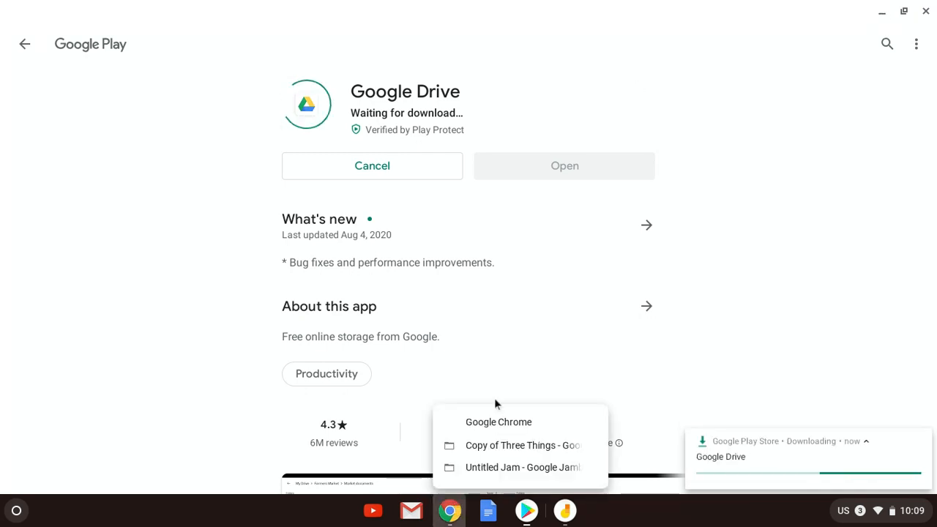
pyautogui.click(495, 467)
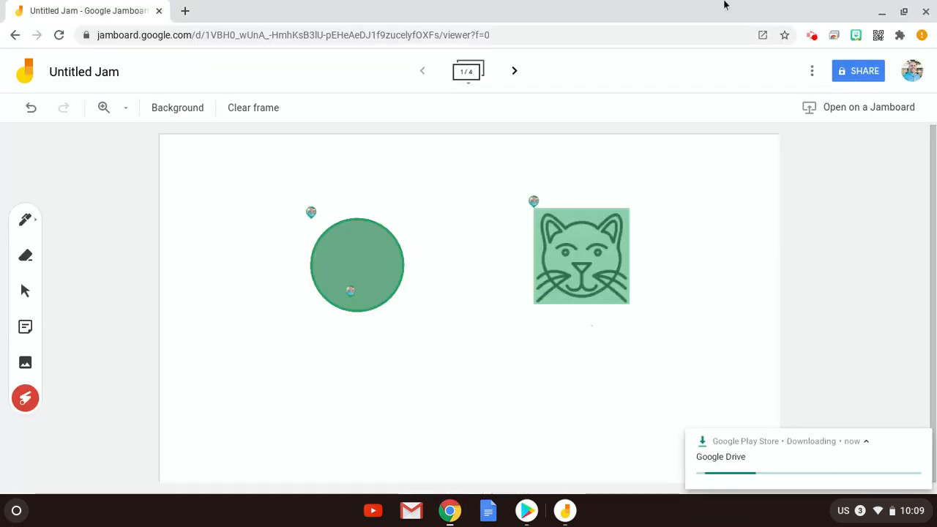
pyautogui.rightClick(812, 36)
pyautogui.press('Escape')
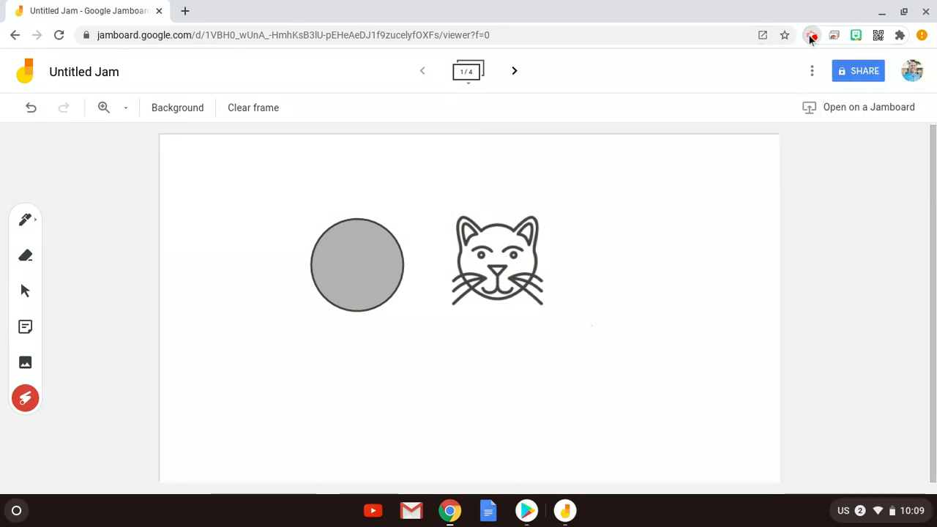
pyautogui.click(811, 36)
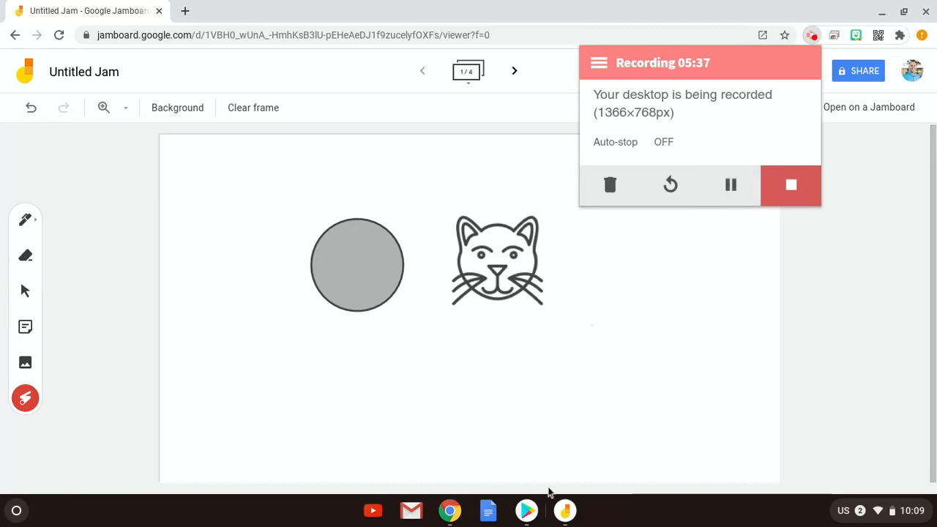
# - Switch back to the Jamboard Android app and insert the Coaching Shift presentation from My Drive onto the frame
pyautogui.click(564, 510)
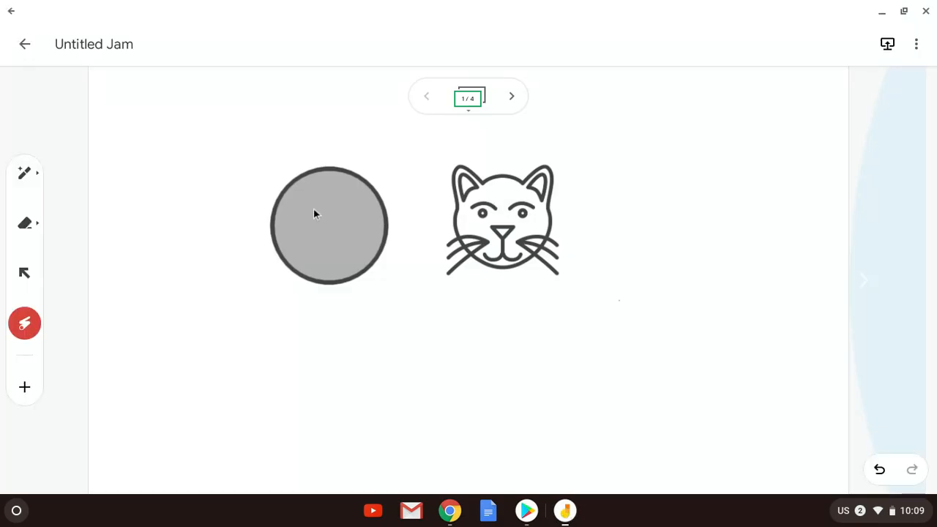
pyautogui.click(25, 386)
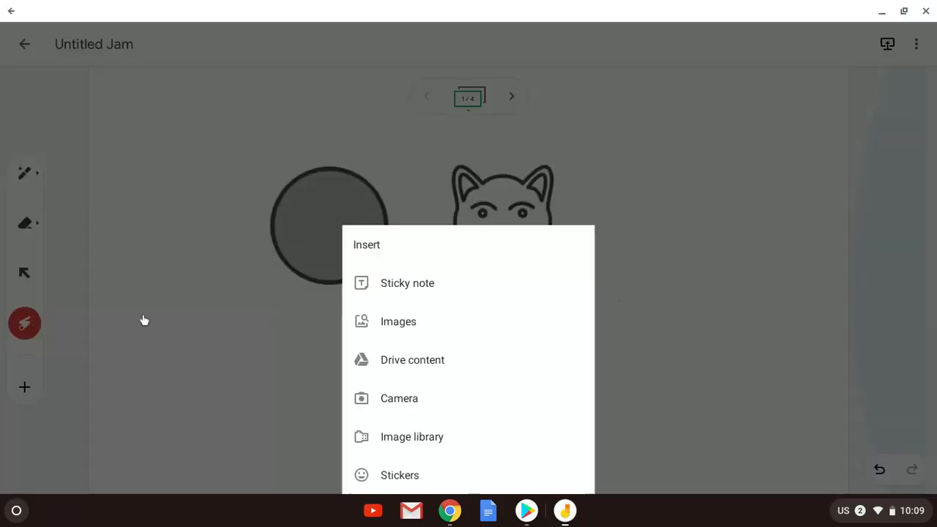
pyautogui.click(410, 360)
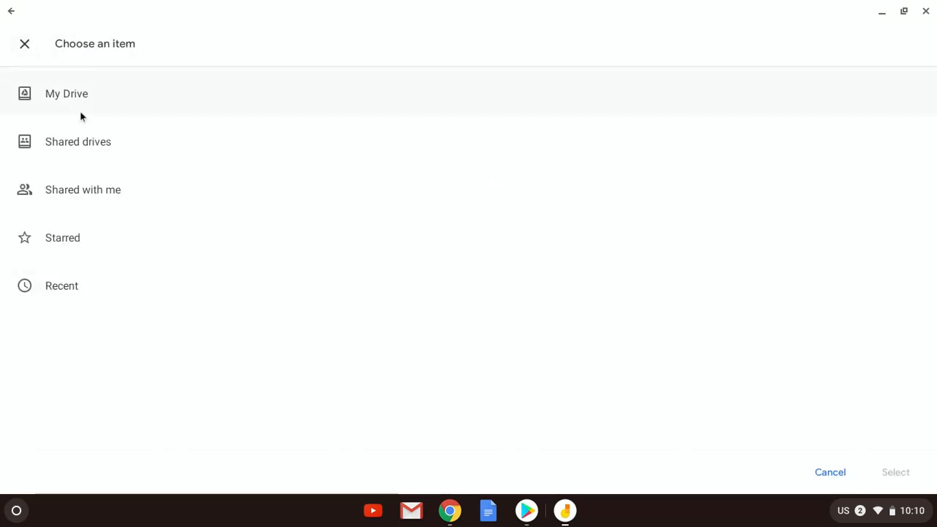
pyautogui.click(71, 98)
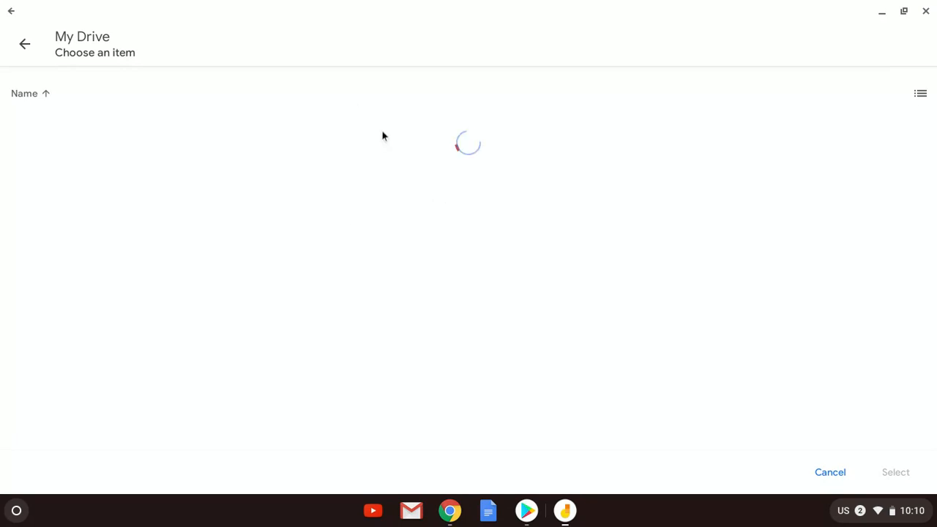
pyautogui.scroll(-10, 382, 132)
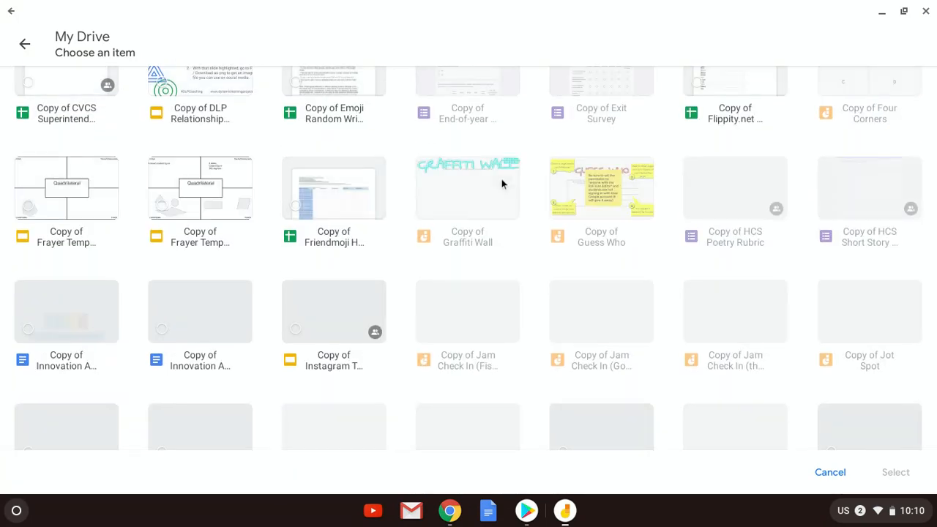
pyautogui.scroll(4, 516, 188)
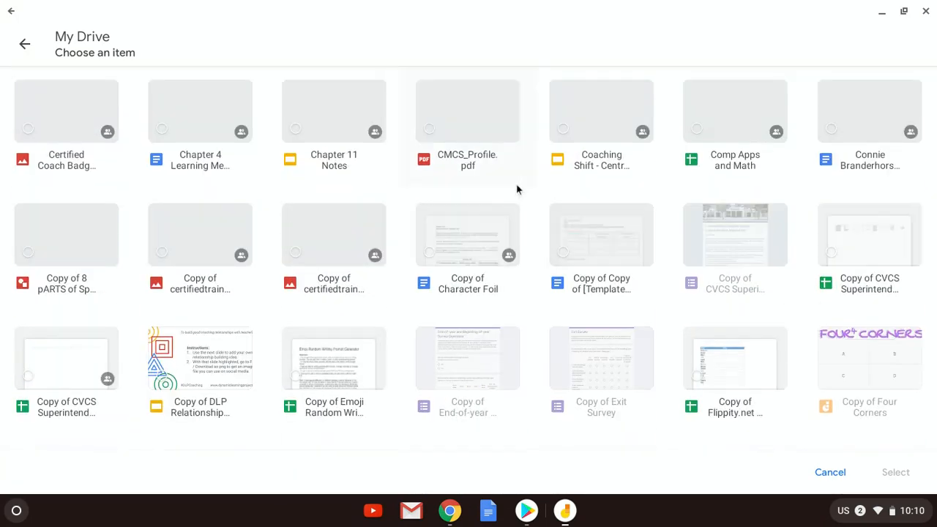
pyautogui.doubleClick(597, 126)
pyautogui.click(597, 126)
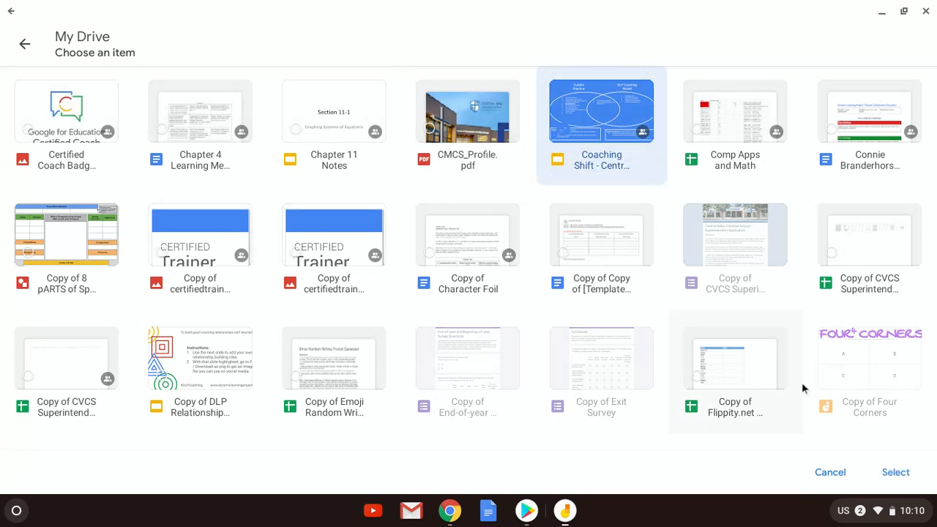
pyautogui.click(894, 472)
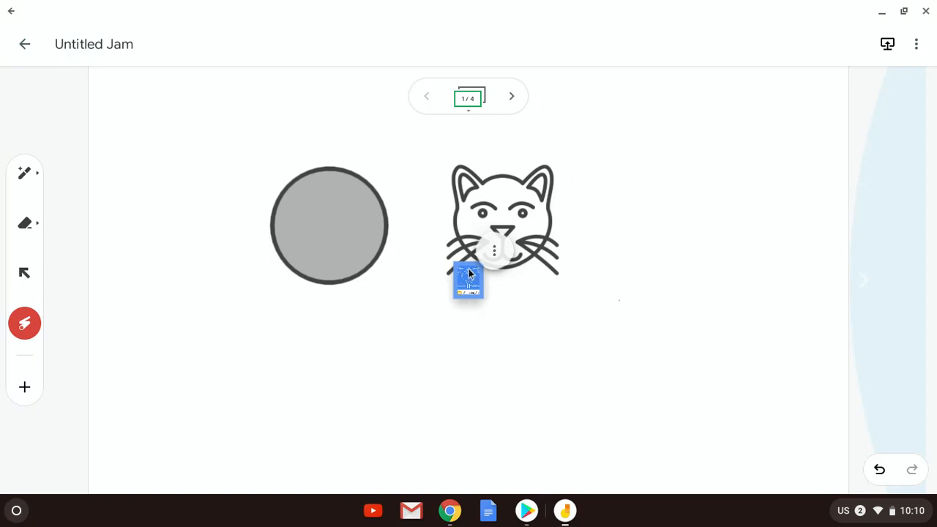
# - Move the inserted presentation clear of the cat head to the empty area beside it with the Select tool
pyautogui.moveTo(476, 278)
pyautogui.mouseDown()
pyautogui.moveTo(665, 272)
pyautogui.moveTo(722, 232)
pyautogui.mouseUp()
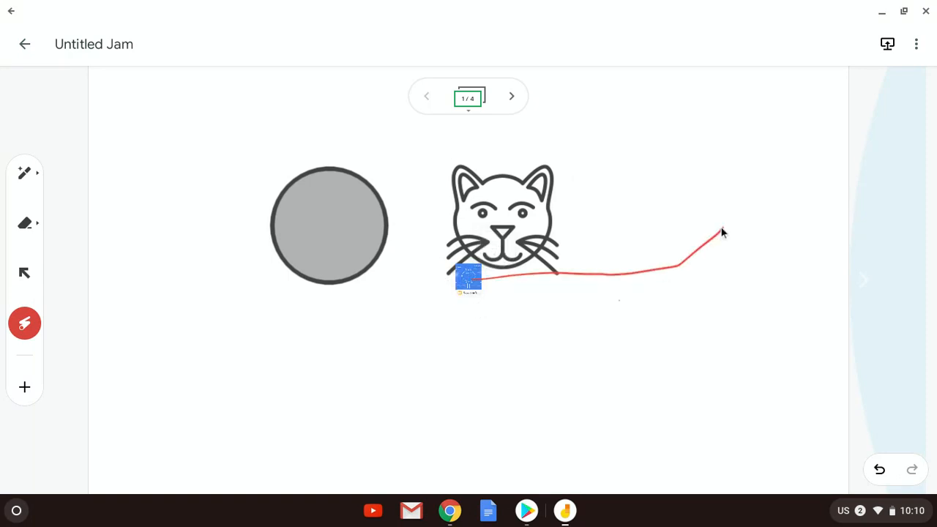
pyautogui.click(24, 275)
pyautogui.moveTo(469, 278); pyautogui.dragTo(726, 192)
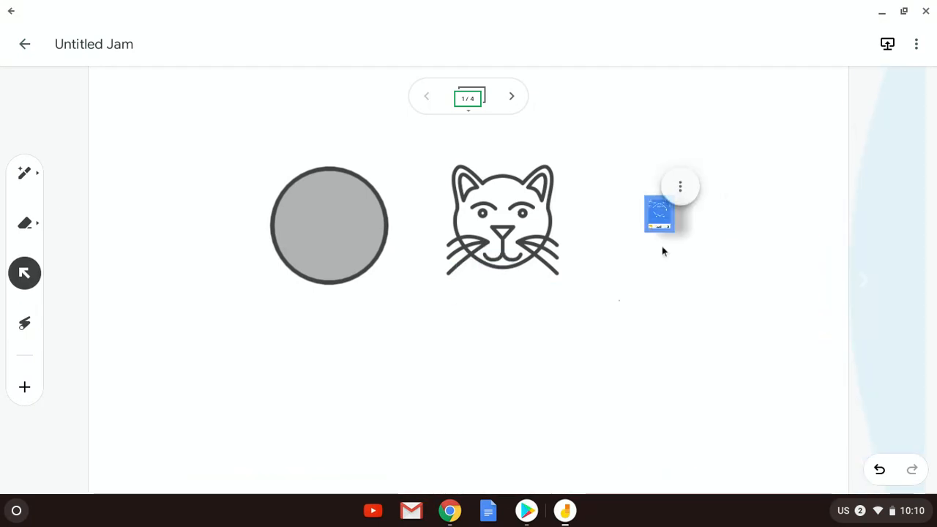
pyautogui.moveTo(647, 234); pyautogui.dragTo(600, 299)
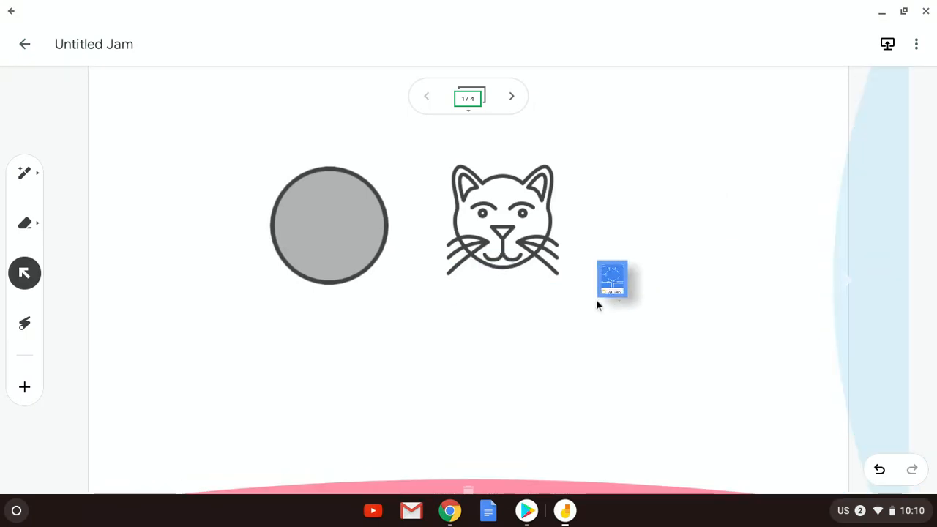
# - Expand the inserted presentation and pull its Venn diagram slide out onto the frame below the circle
pyautogui.doubleClick(605, 292)
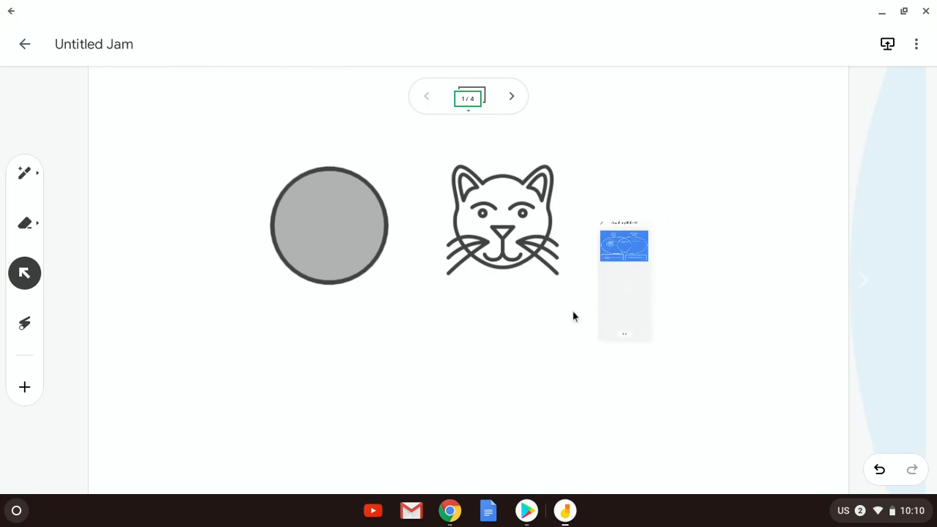
pyautogui.moveTo(621, 248); pyautogui.dragTo(368, 351)
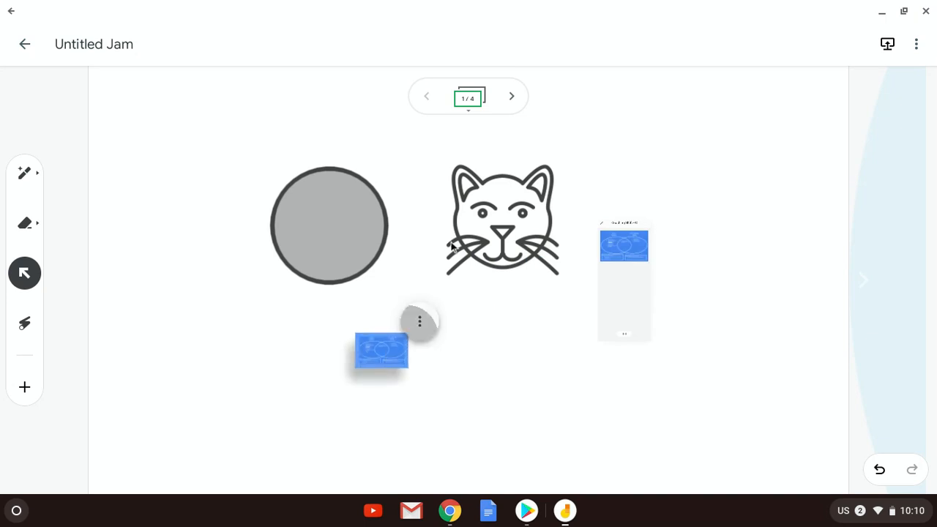
# - Select the pulled-out Venn diagram slide and enlarge it until it fills the screen
pyautogui.click(356, 381)
pyautogui.scroll(5, 355, 381)
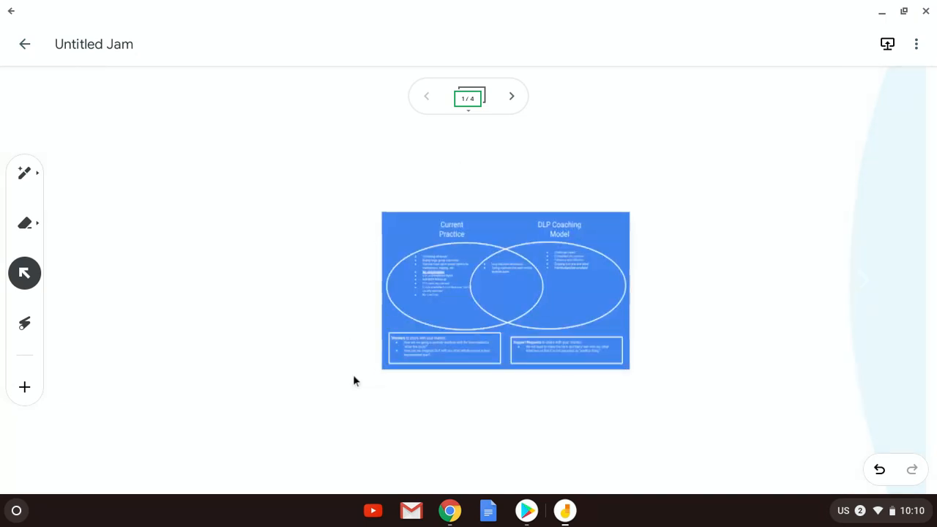
pyautogui.click(506, 291)
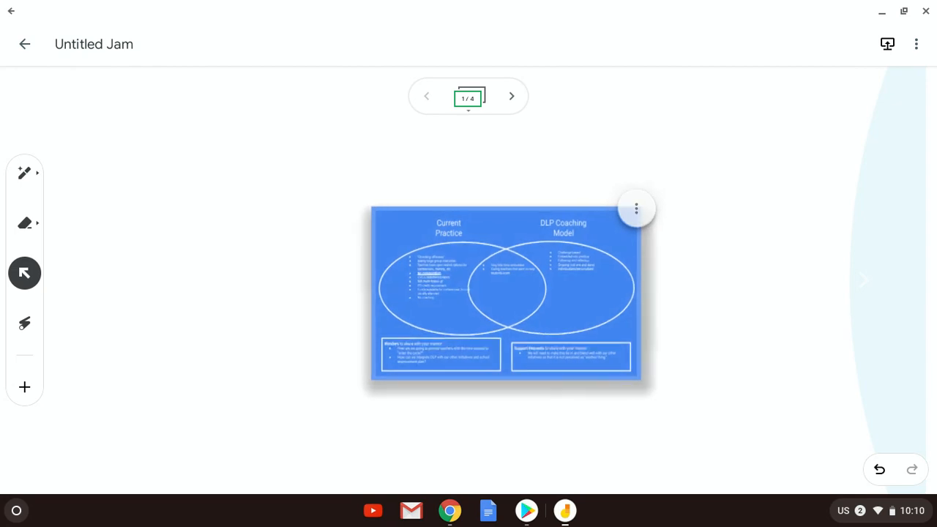
pyautogui.scroll(5, 525, 261)
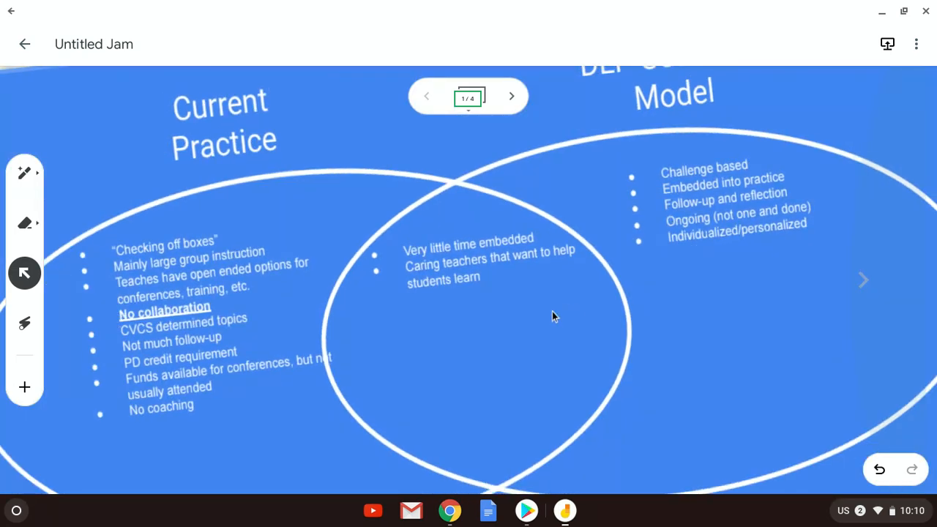
# - Resize the enlarged Venn diagram slide so it no longer fills the view, move it up the frame and deselect it
pyautogui.scroll(-5, 553, 315)
pyautogui.scroll(5, 553, 315)
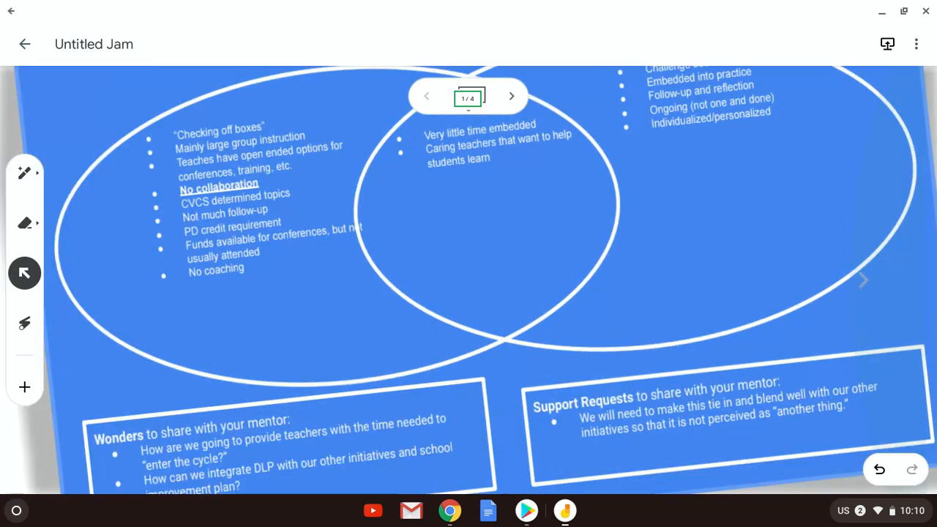
pyautogui.scroll(-5, 555, 245)
pyautogui.scroll(-3, 555, 246)
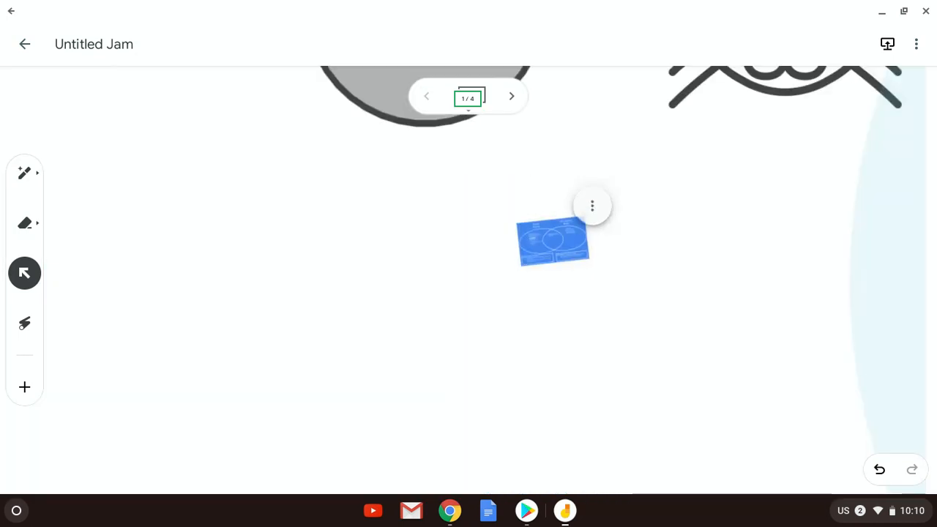
pyautogui.scroll(5, 555, 300)
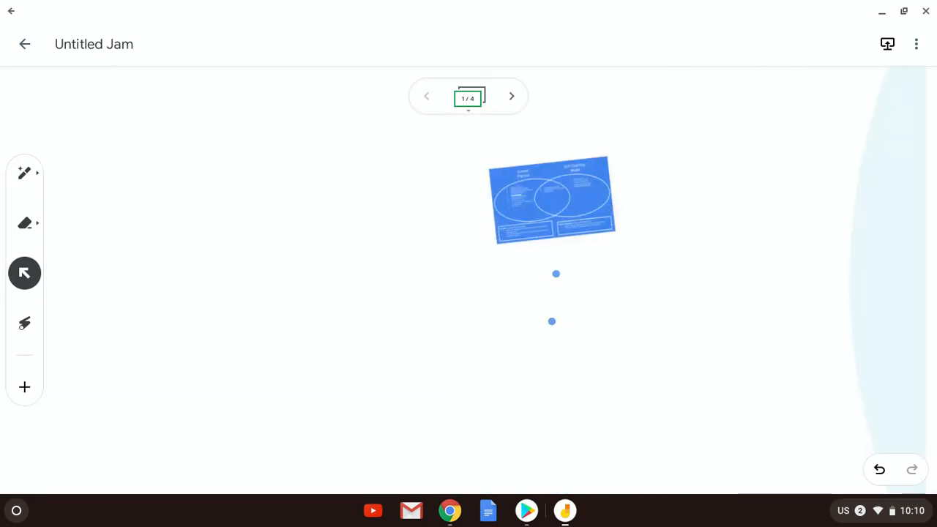
pyautogui.click(344, 210)
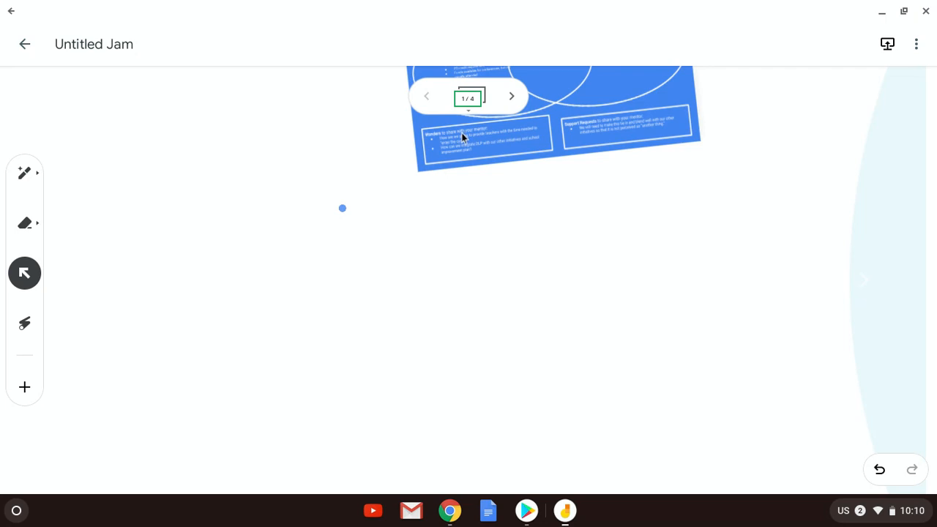
# - Switch from AutoDraw to the black pen and scribble over the lower part of the Venn diagram slide
pyautogui.click(24, 175)
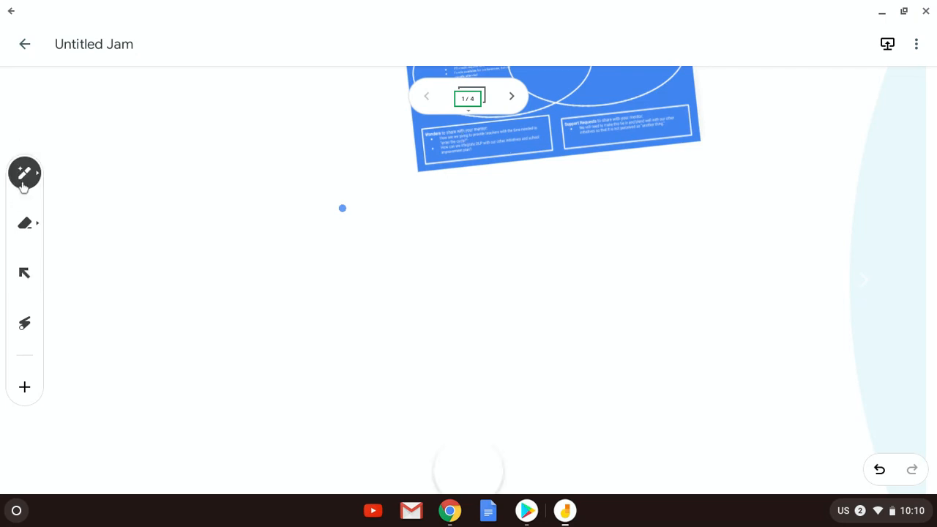
pyautogui.click(39, 178)
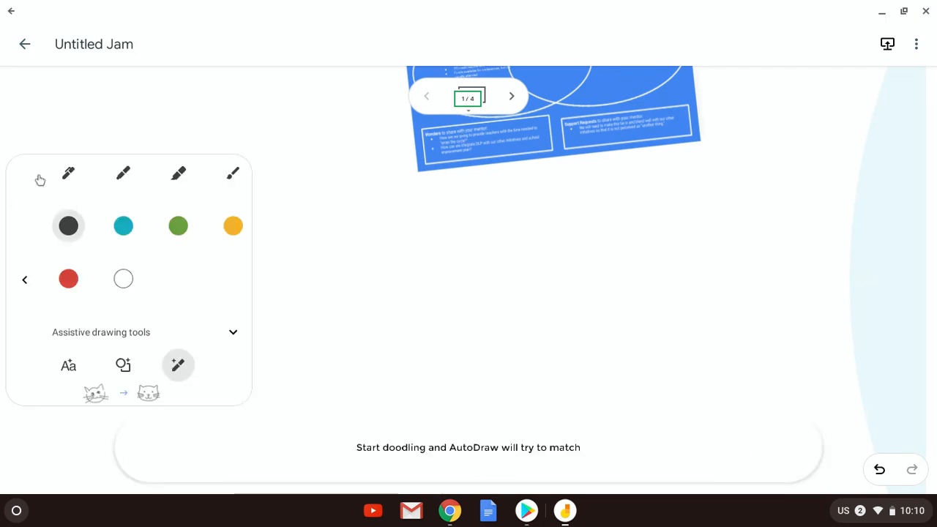
pyautogui.click(66, 175)
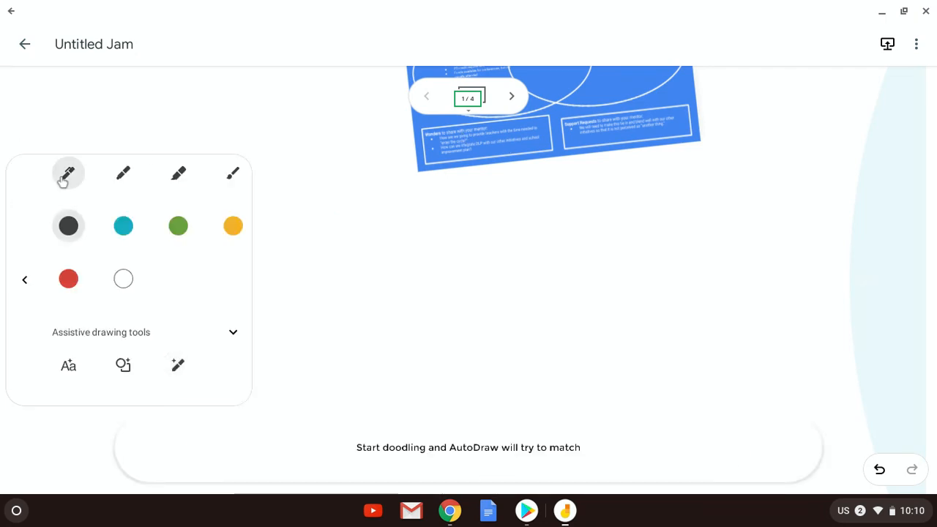
pyautogui.click(746, 224)
pyautogui.click(634, 260)
pyautogui.moveTo(619, 88)
pyautogui.mouseDown()
pyautogui.moveTo(586, 139)
pyautogui.moveTo(687, 114)
pyautogui.moveTo(578, 195)
pyautogui.moveTo(692, 95)
pyautogui.mouseUp()
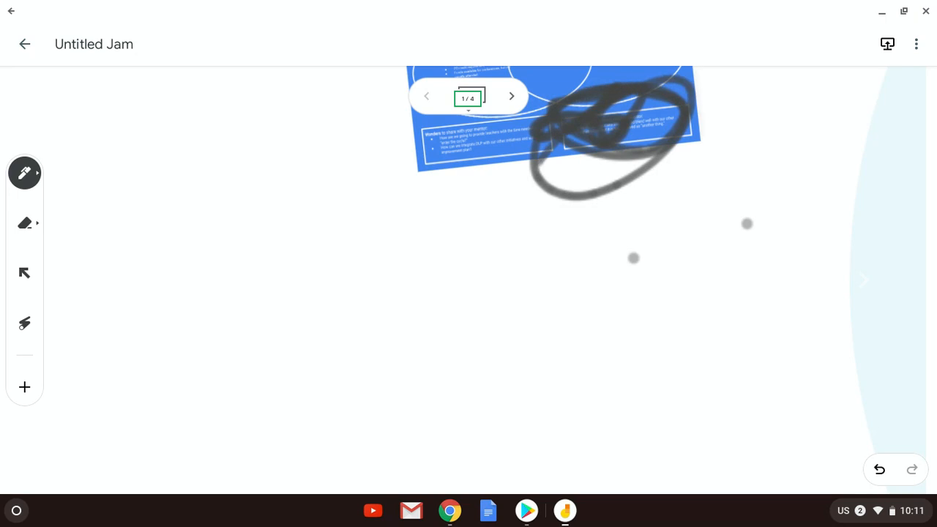
# - Take a photo with the camera, insert it on the frame and position it over the Venn diagram slide
pyautogui.click(29, 392)
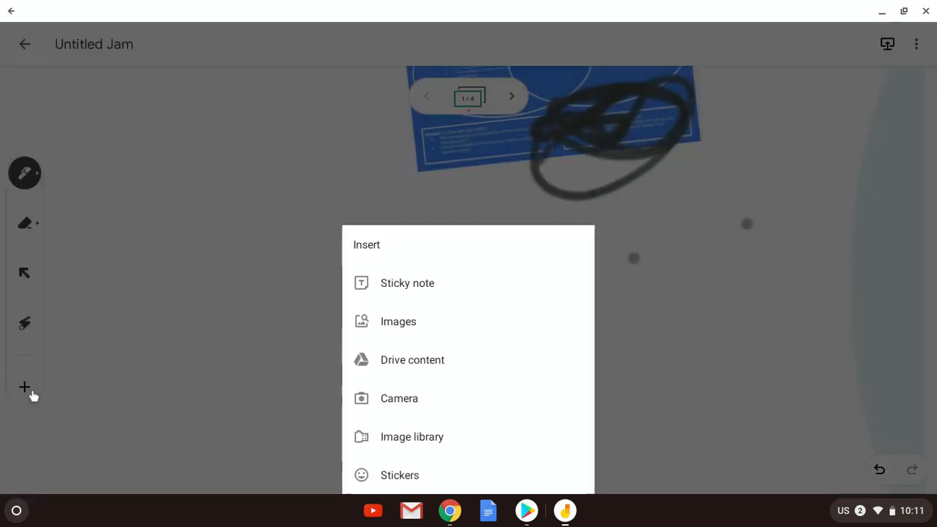
pyautogui.click(404, 401)
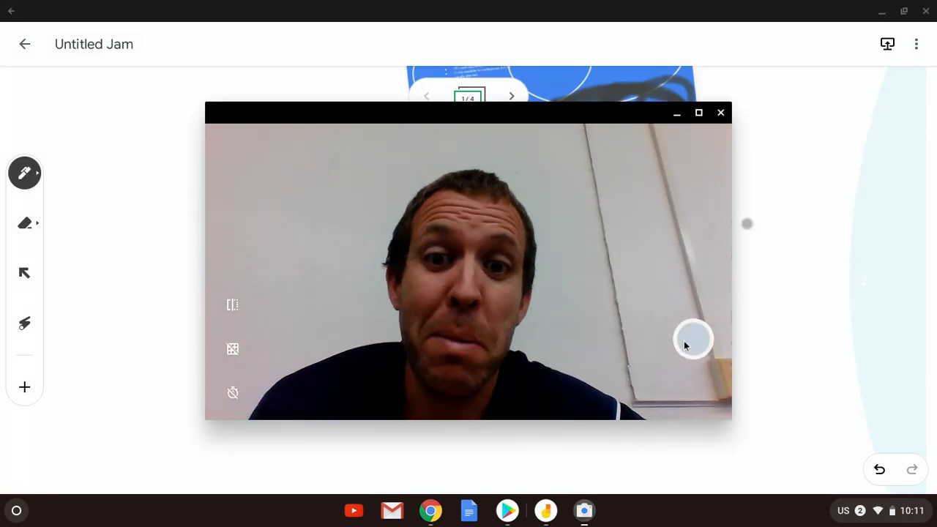
pyautogui.click(686, 343)
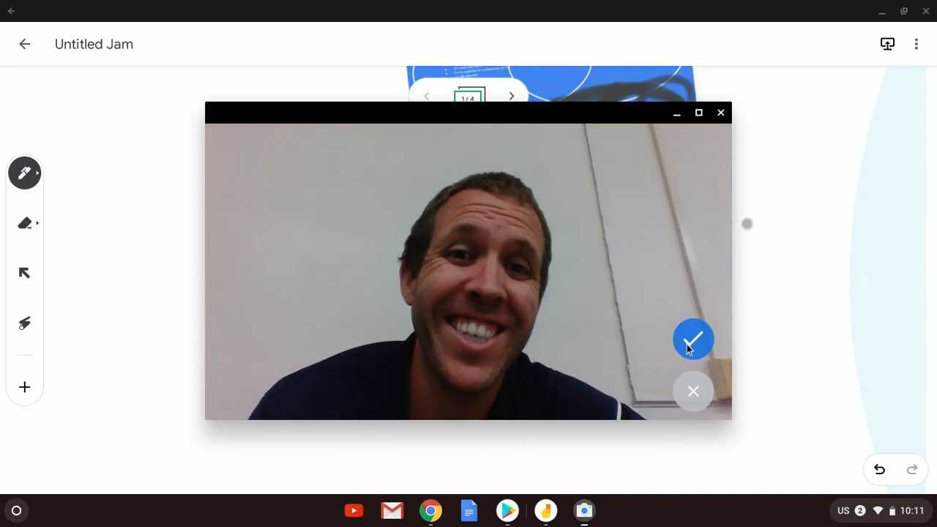
pyautogui.click(686, 344)
pyautogui.moveTo(541, 330); pyautogui.dragTo(636, 353)
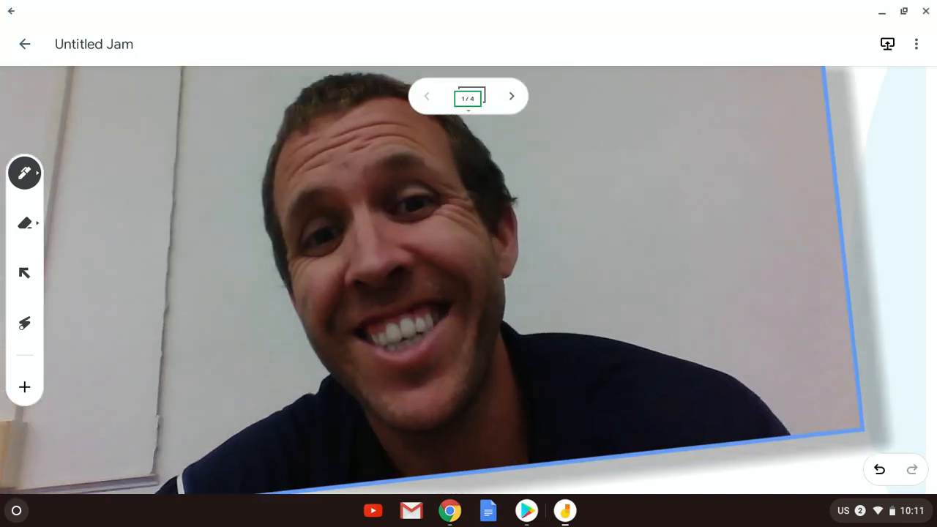
pyautogui.moveTo(468, 293); pyautogui.dragTo(514, 304)
# - Handwrite the person's name across the inserted photo with the black pen
pyautogui.click(24, 173)
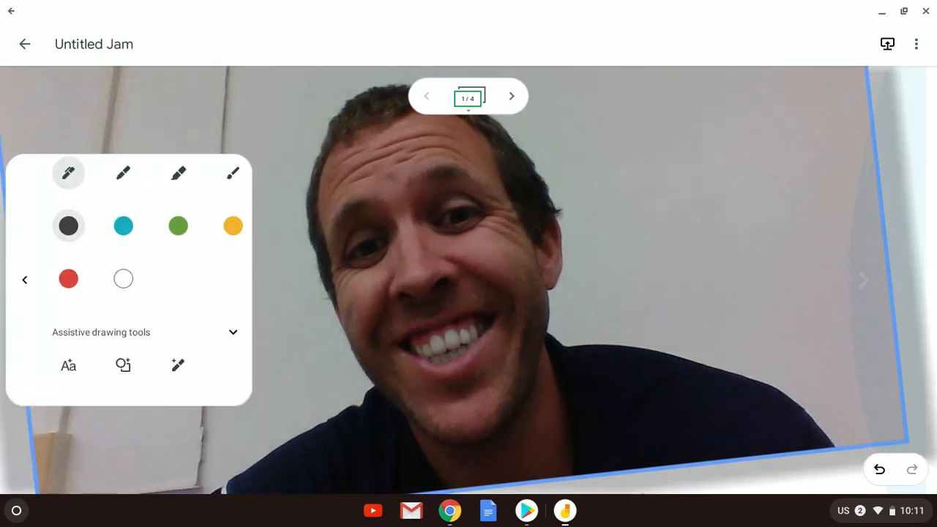
pyautogui.click(24, 280)
pyautogui.moveTo(287, 155)
pyautogui.mouseDown()
pyautogui.moveTo(269, 235)
pyautogui.moveTo(353, 146)
pyautogui.moveTo(350, 225)
pyautogui.mouseUp()
pyautogui.moveTo(380, 181)
pyautogui.mouseDown()
pyautogui.moveTo(372, 218)
pyautogui.moveTo(409, 151)
pyautogui.moveTo(492, 151)
pyautogui.moveTo(501, 229)
pyautogui.moveTo(578, 256)
pyautogui.mouseUp()
pyautogui.moveTo(644, 167)
pyautogui.mouseDown()
pyautogui.moveTo(684, 249)
pyautogui.moveTo(709, 227)
pyautogui.moveTo(820, 274)
pyautogui.mouseUp()
pyautogui.moveTo(806, 229); pyautogui.dragTo(826, 256)
pyautogui.moveTo(848, 199); pyautogui.dragTo(850, 290)
pyautogui.moveTo(824, 236); pyautogui.dragTo(920, 228)
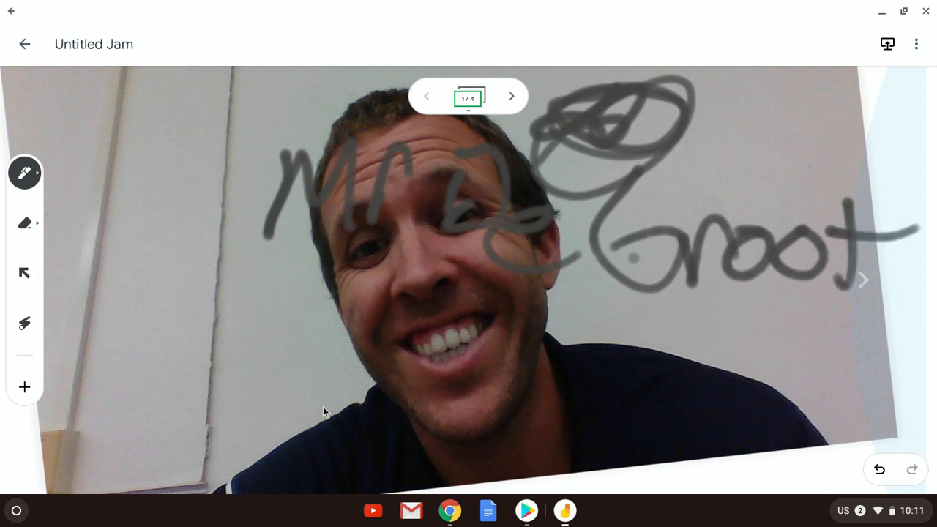
# - Open the image library insert option, allow access to the device's photos, media and files, and close the file picker without choosing an image
pyautogui.click(18, 396)
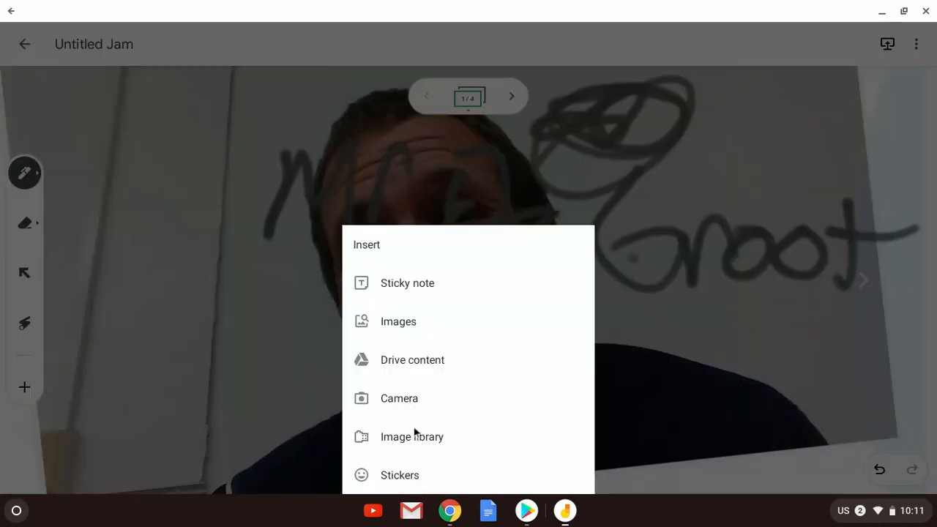
pyautogui.click(401, 437)
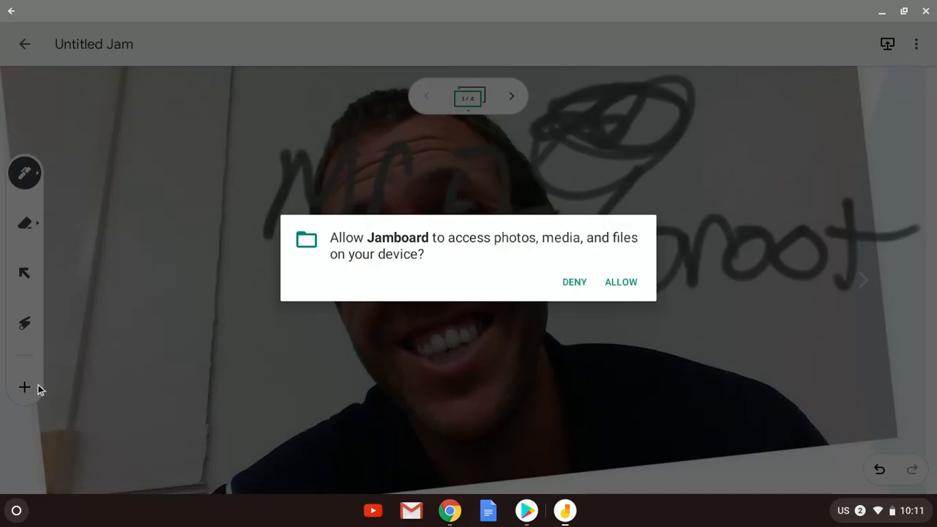
pyautogui.click(617, 286)
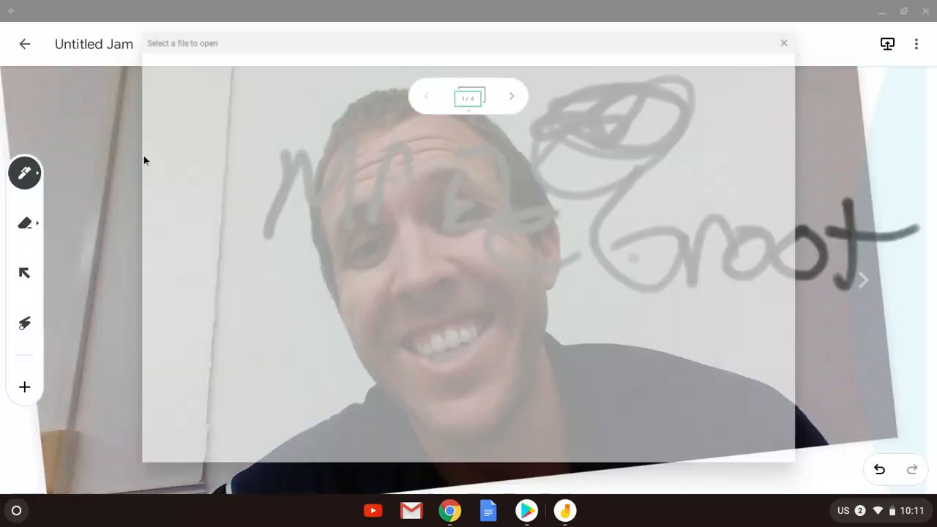
pyautogui.click(791, 42)
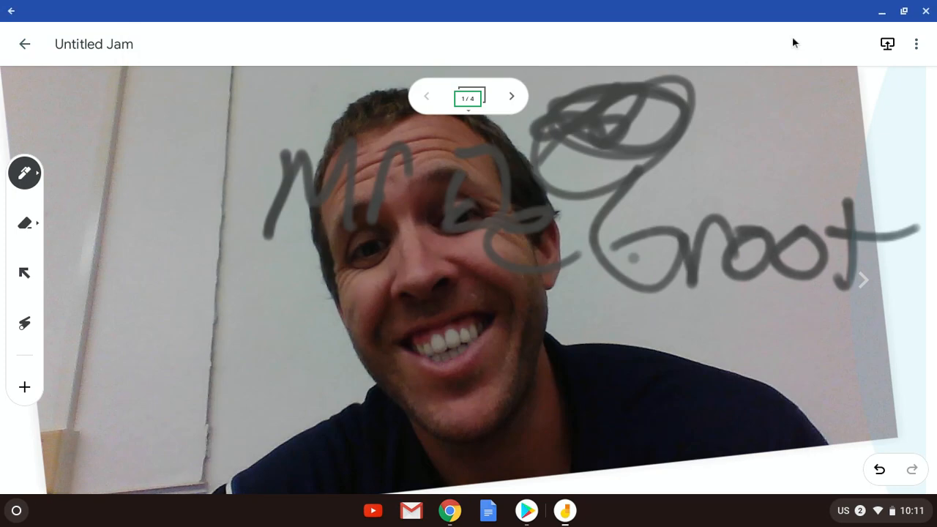
# - Open the sticker collection, browse through its stickers and drawn shapes, and close it without inserting one
pyautogui.click(25, 386)
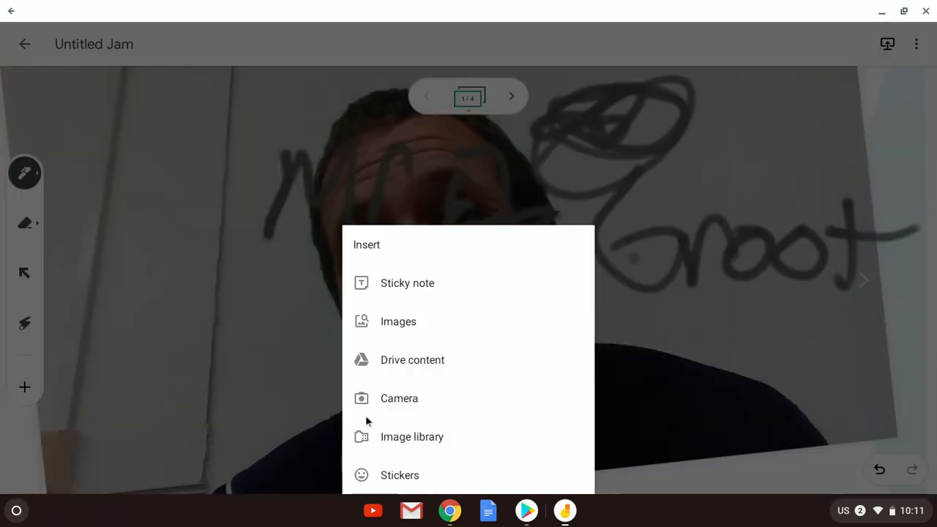
pyautogui.click(395, 480)
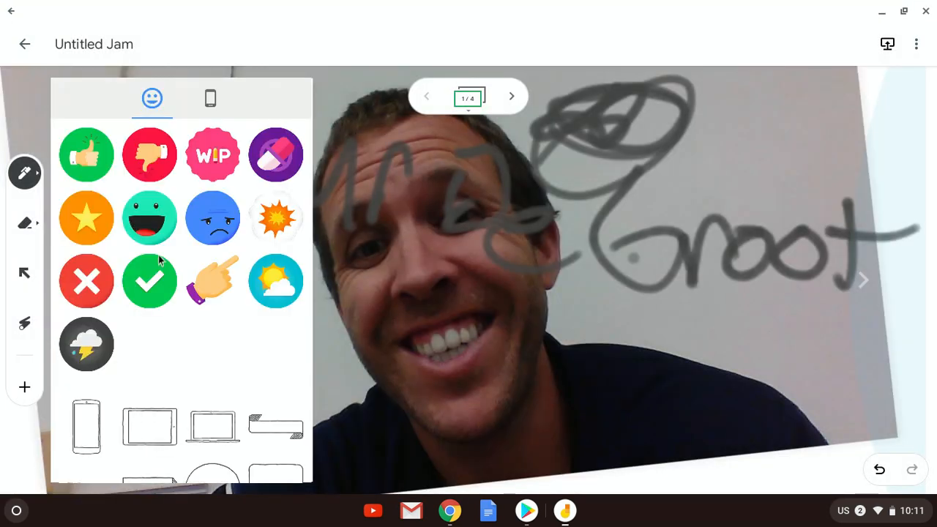
pyautogui.scroll(-5, 200, 367)
pyautogui.scroll(5, 199, 366)
pyautogui.scroll(-5, 110, 150)
pyautogui.scroll(5, 146, 152)
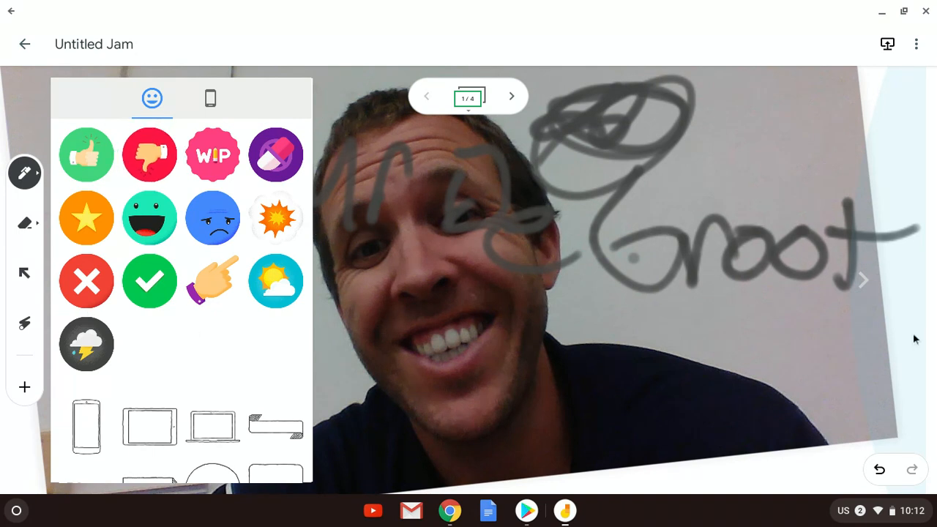
pyautogui.click(885, 315)
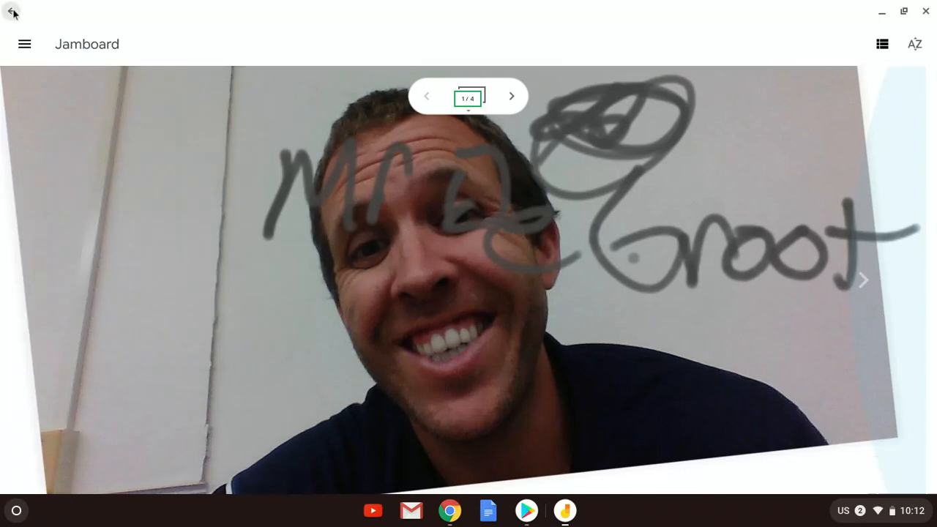
# - Reopen Untitled Jam from the jam list to view its whole frame, and return to the list to browse the saved jams
pyautogui.click(13, 12)
pyautogui.click(82, 103)
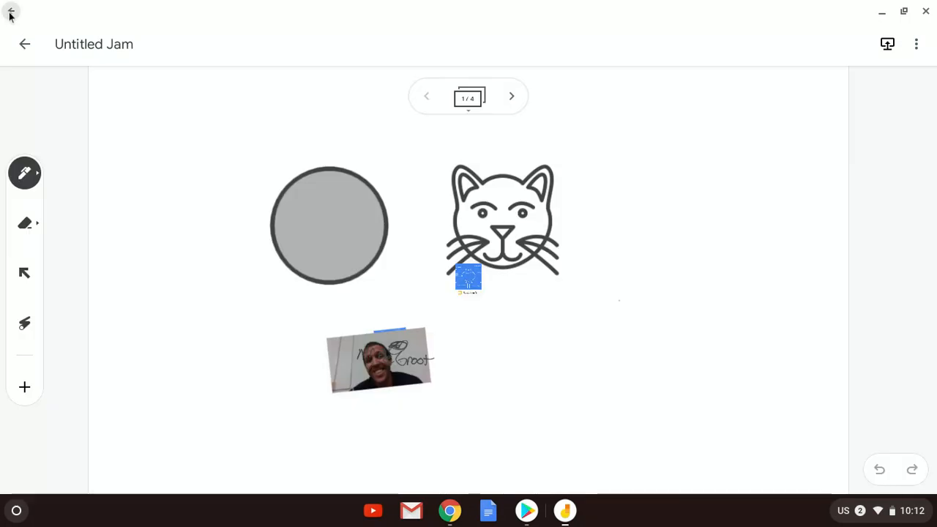
pyautogui.click(11, 11)
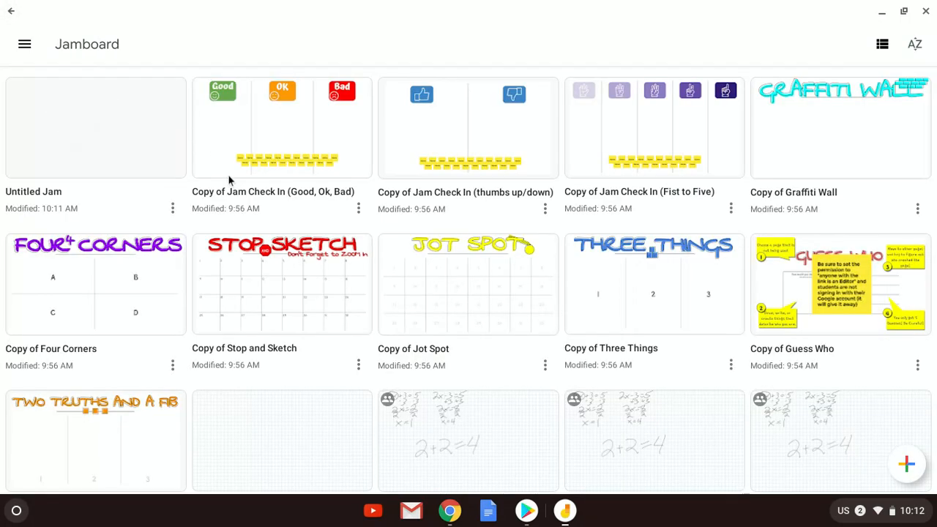
pyautogui.scroll(-3, 230, 180)
pyautogui.scroll(5, 228, 180)
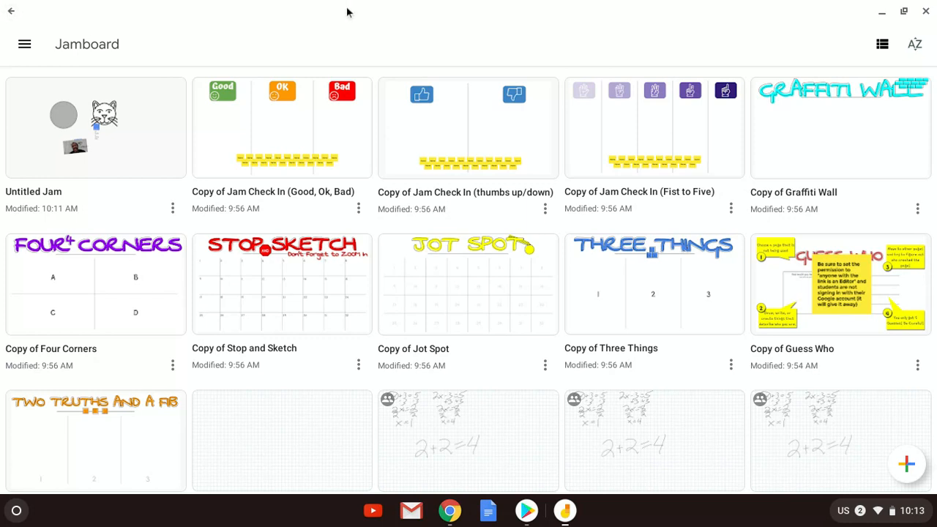
# - In Copy of Jam Check In (Good, Ok, Bad), replace the first sticky note's text with a first name and move the note under Good
pyautogui.click(282, 139)
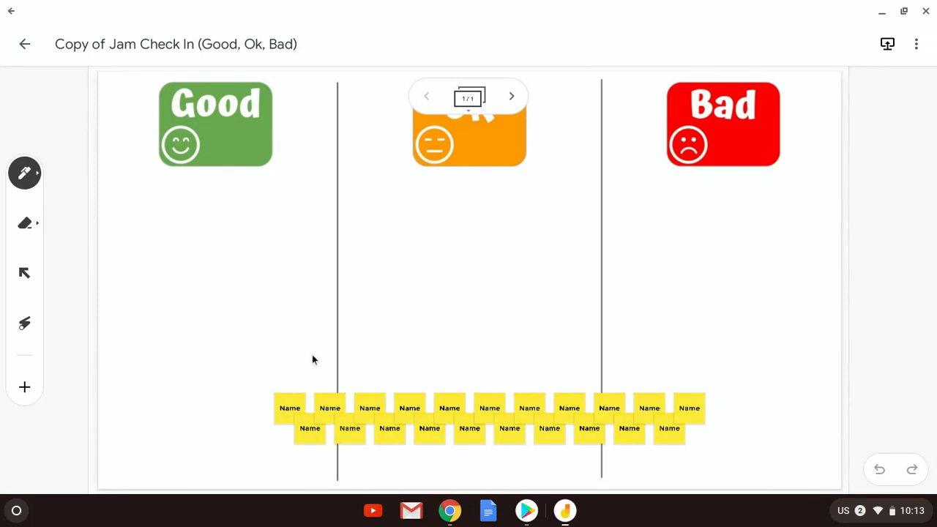
pyautogui.doubleClick(283, 412)
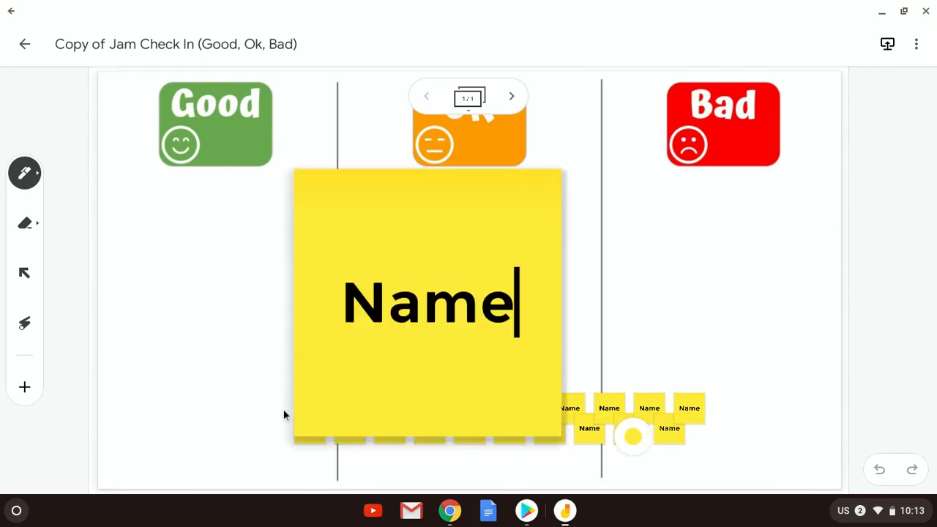
pyautogui.click(527, 292)
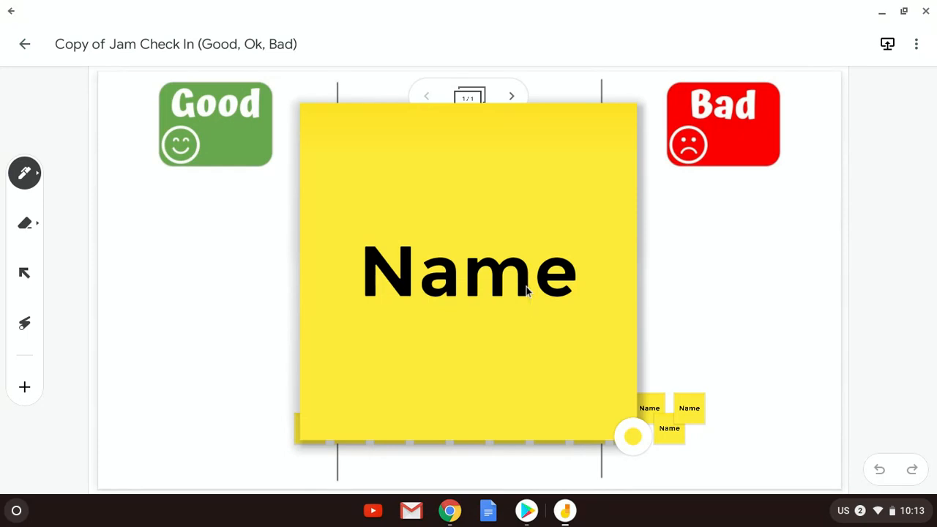
pyautogui.press('BackSpace')
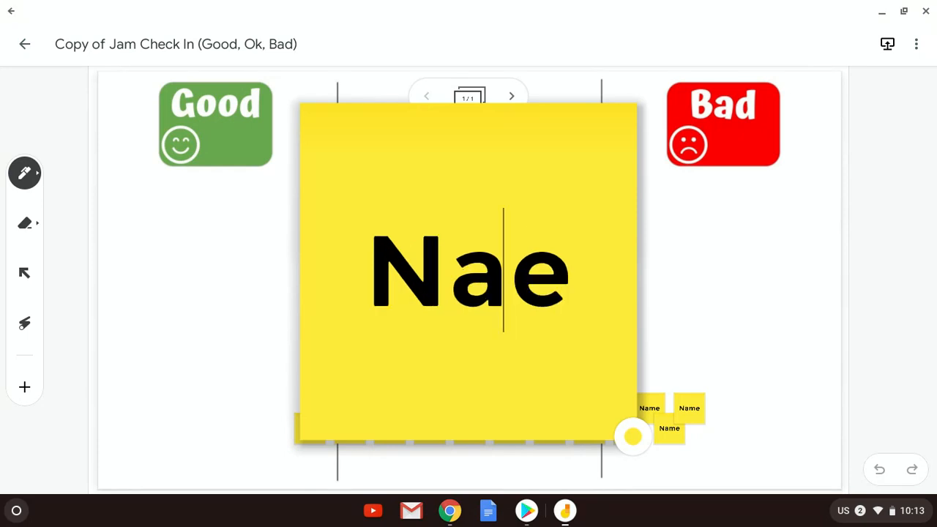
pyautogui.press('Delete')
pyautogui.write('than')
pyautogui.press('Return')
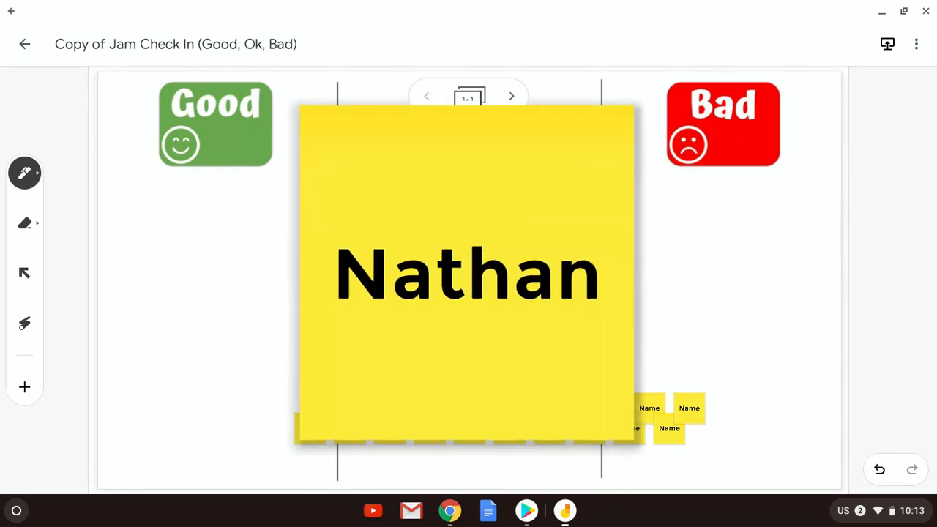
pyautogui.moveTo(281, 420); pyautogui.dragTo(129, 185)
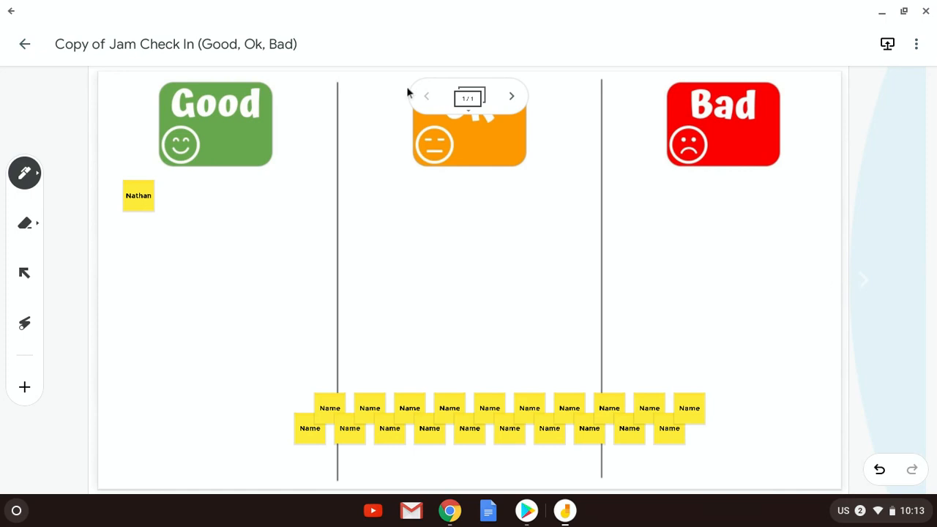
# - View the Copy of Jam Check In (thumbs up/down) template and open Copy of Stop and Sketch from the jam list
pyautogui.click(25, 45)
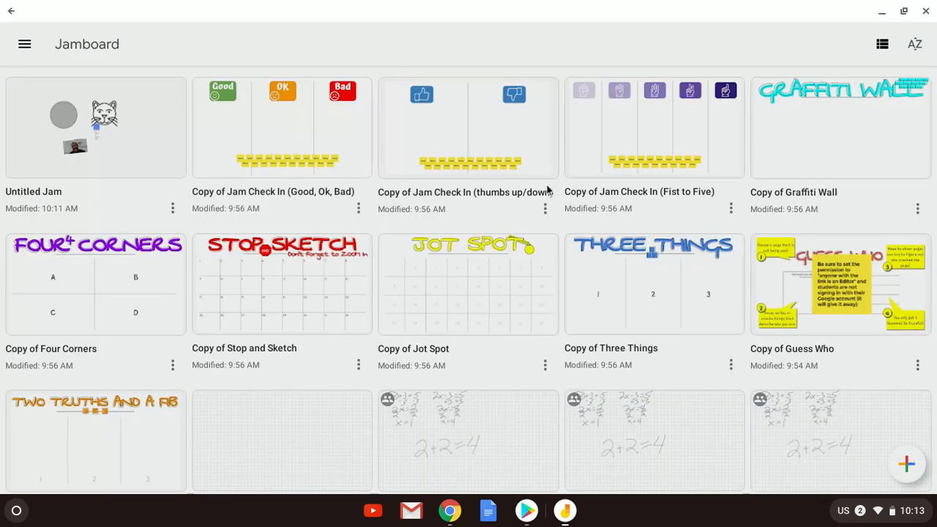
pyautogui.click(491, 154)
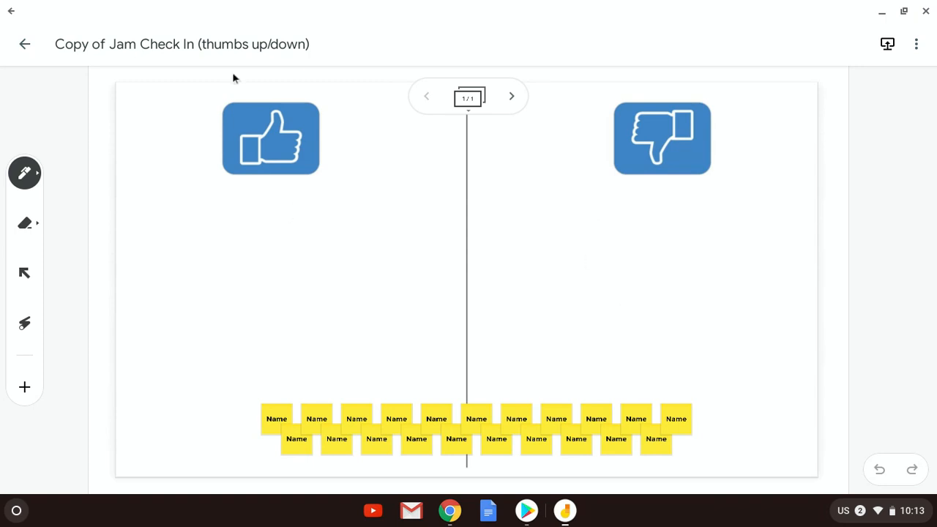
pyautogui.click(24, 44)
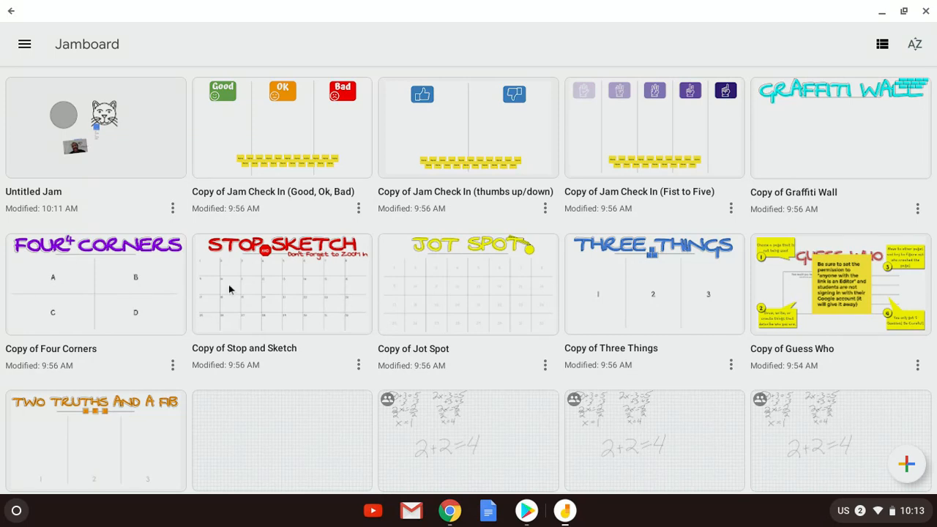
pyautogui.click(284, 305)
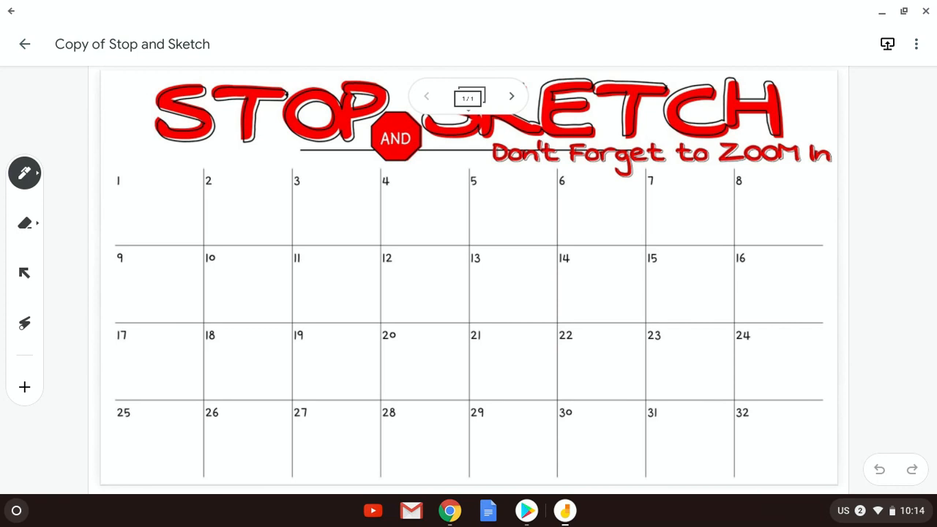
# - Return to the jam list and open the student's shared Untitled Jam with handwritten equations on graph paper
pyautogui.click(24, 45)
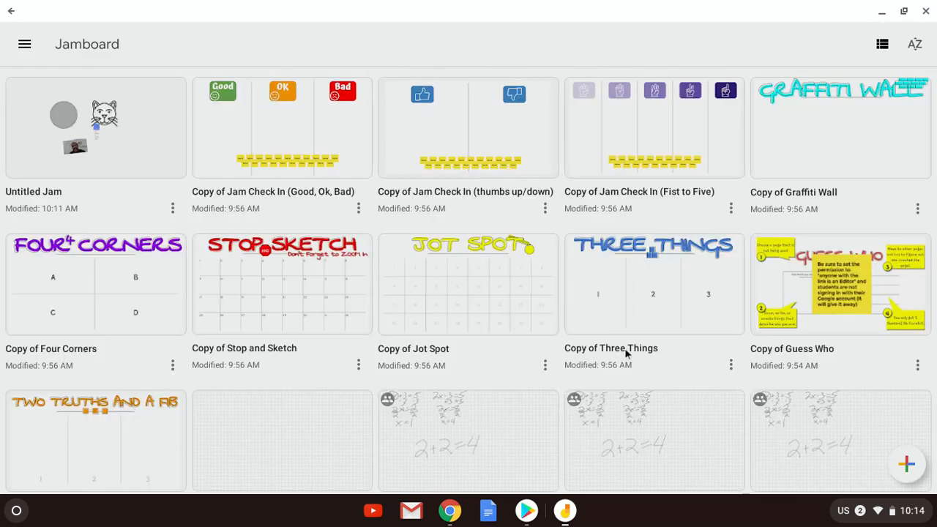
pyautogui.scroll(-2, 637, 347)
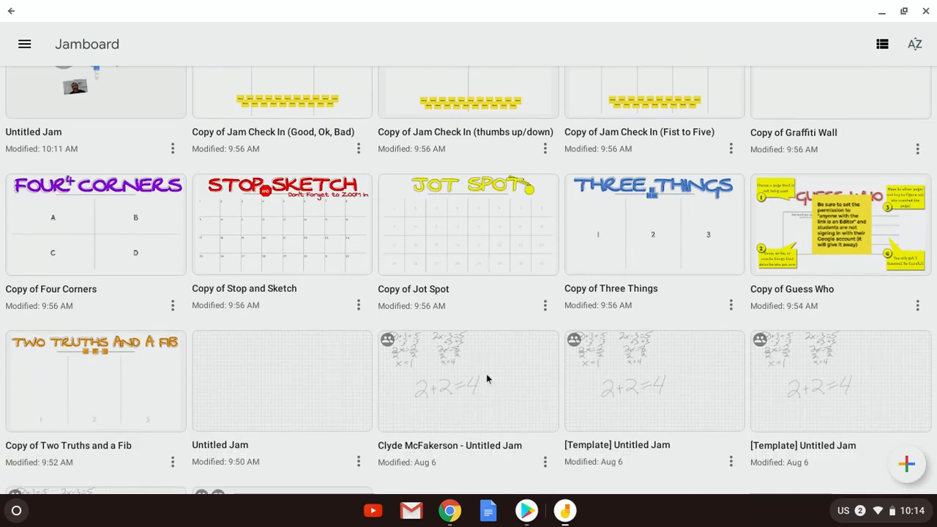
pyautogui.click(486, 375)
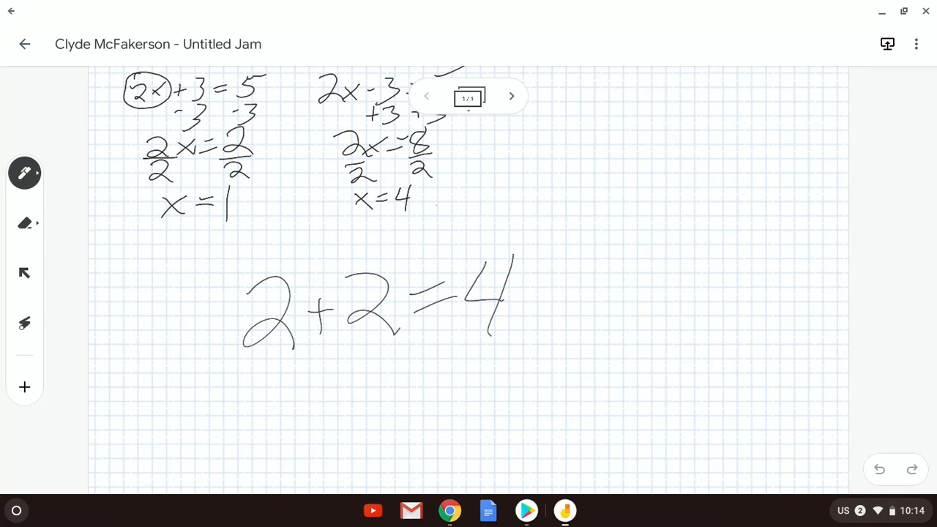
# - Switch to the Chrome window showing Copy of Three Things and bring up the ditchthattextbook.com Jamboard templates page
pyautogui.click(450, 516)
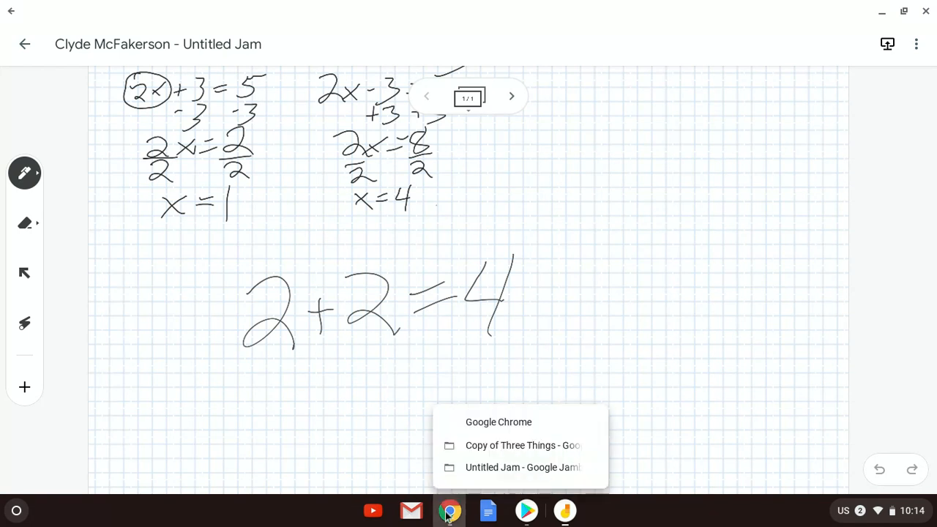
pyautogui.click(515, 445)
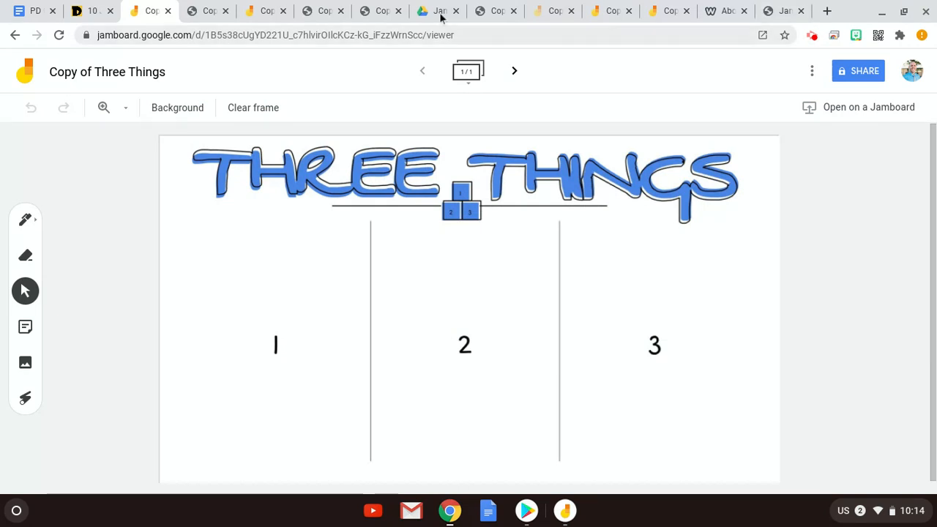
pyautogui.click(93, 10)
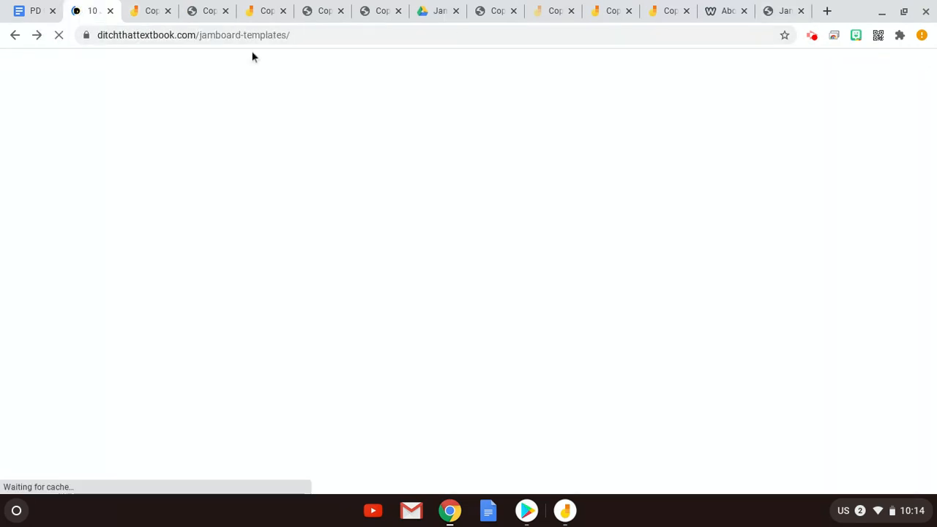